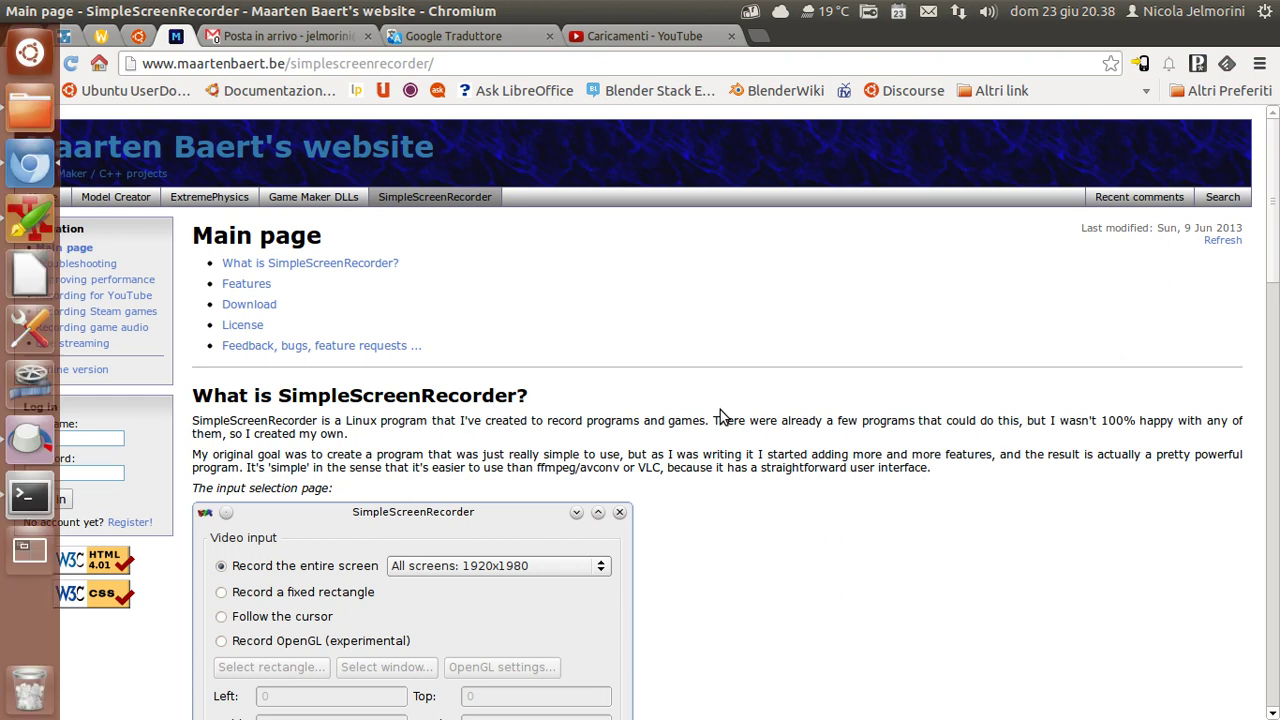
- Search the installed applications for "sim", launch SimpleScreenRecorder and continue past its welcome page to the input settings
type("sim")
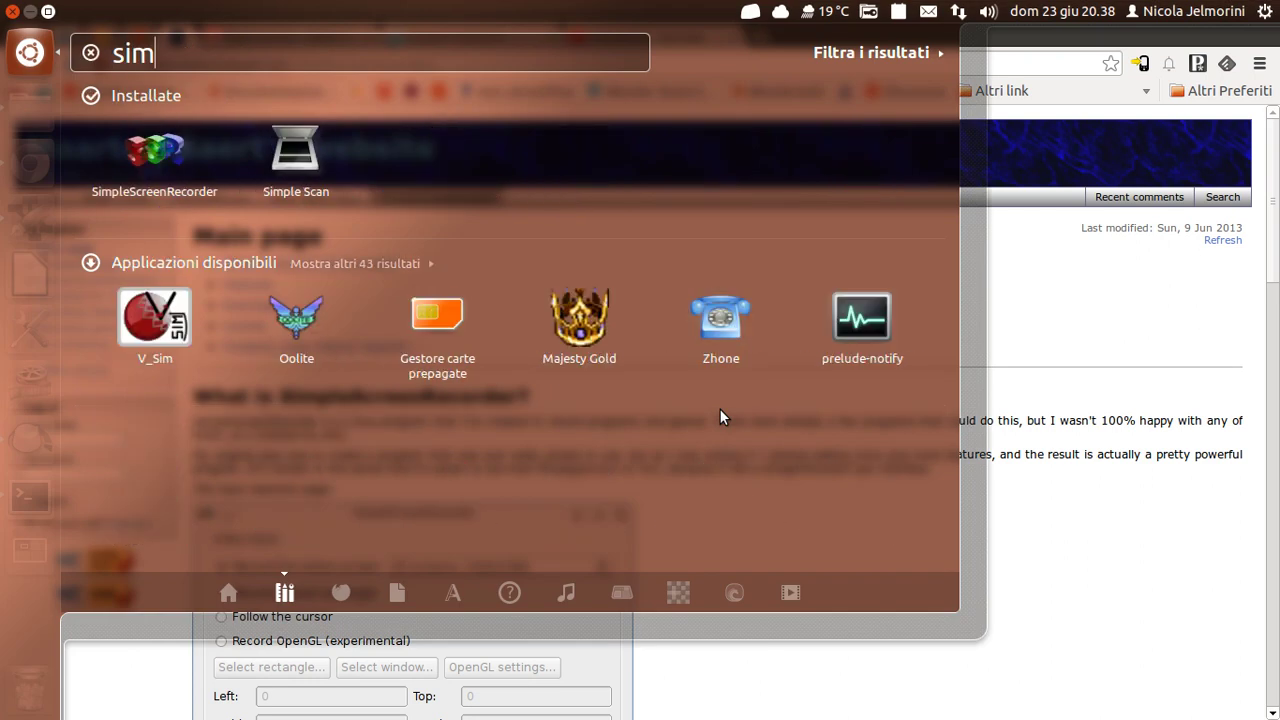
left_click(157, 165)
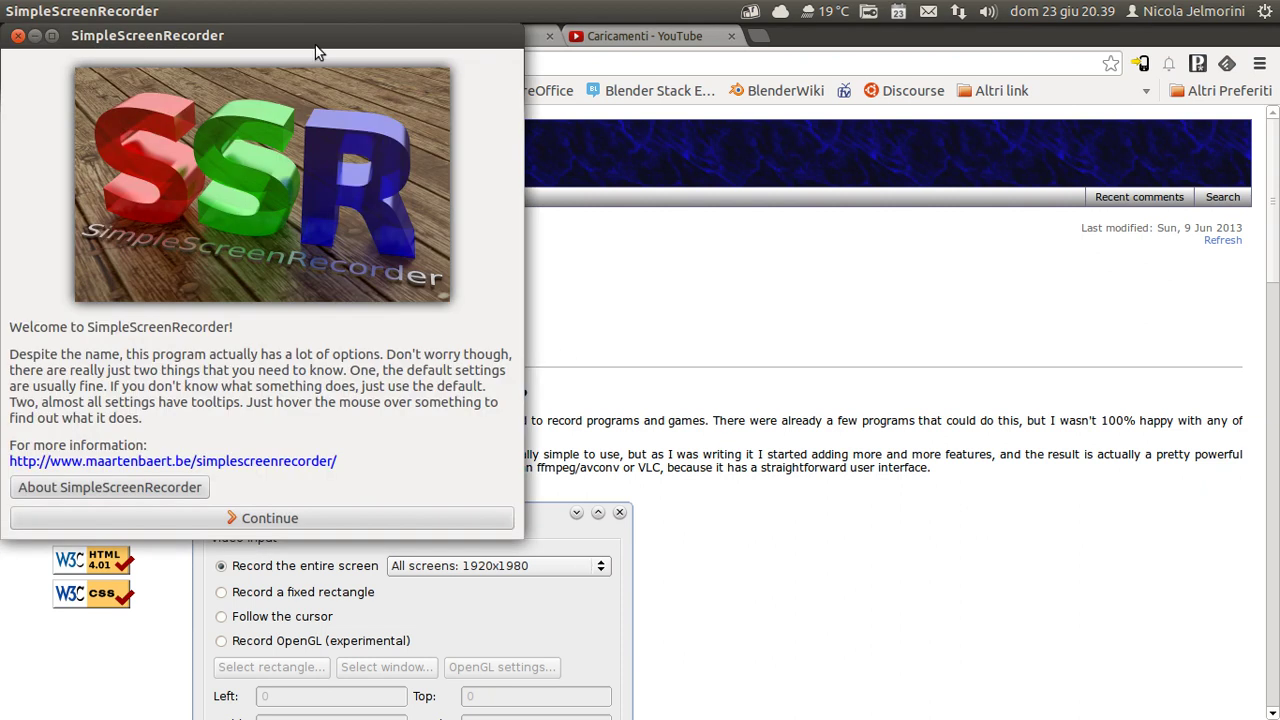
left_click_drag(314, 45, 478, 92)
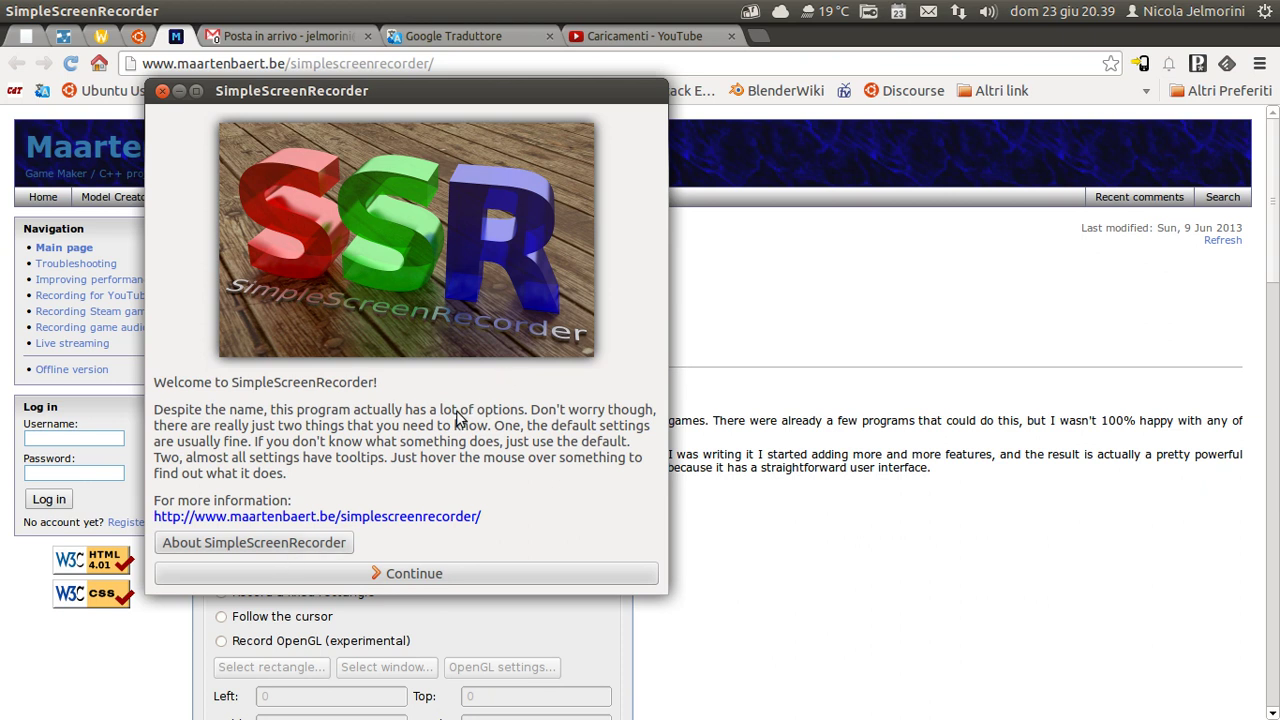
left_click_drag(446, 458, 414, 425)
left_click(272, 447)
mouse_move(473, 100)
left_mouse_down()
mouse_move(447, 94)
mouse_move(495, 99)
left_mouse_up()
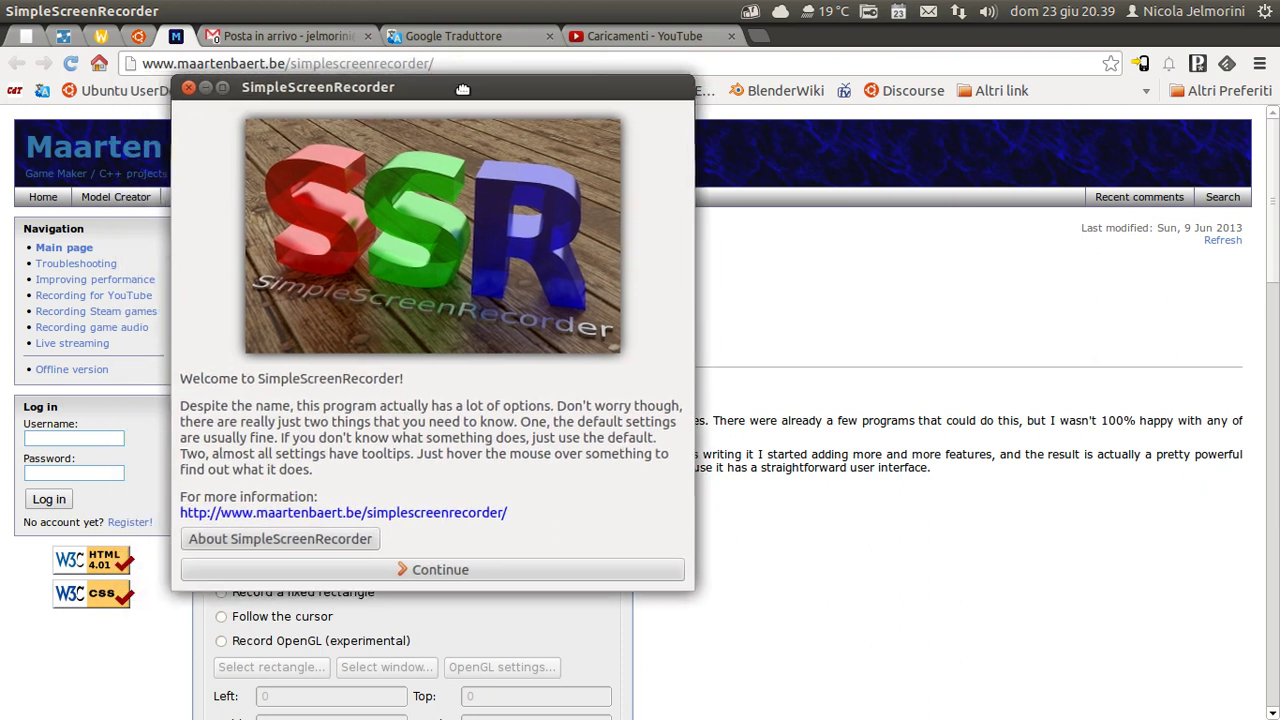
left_click(424, 572)
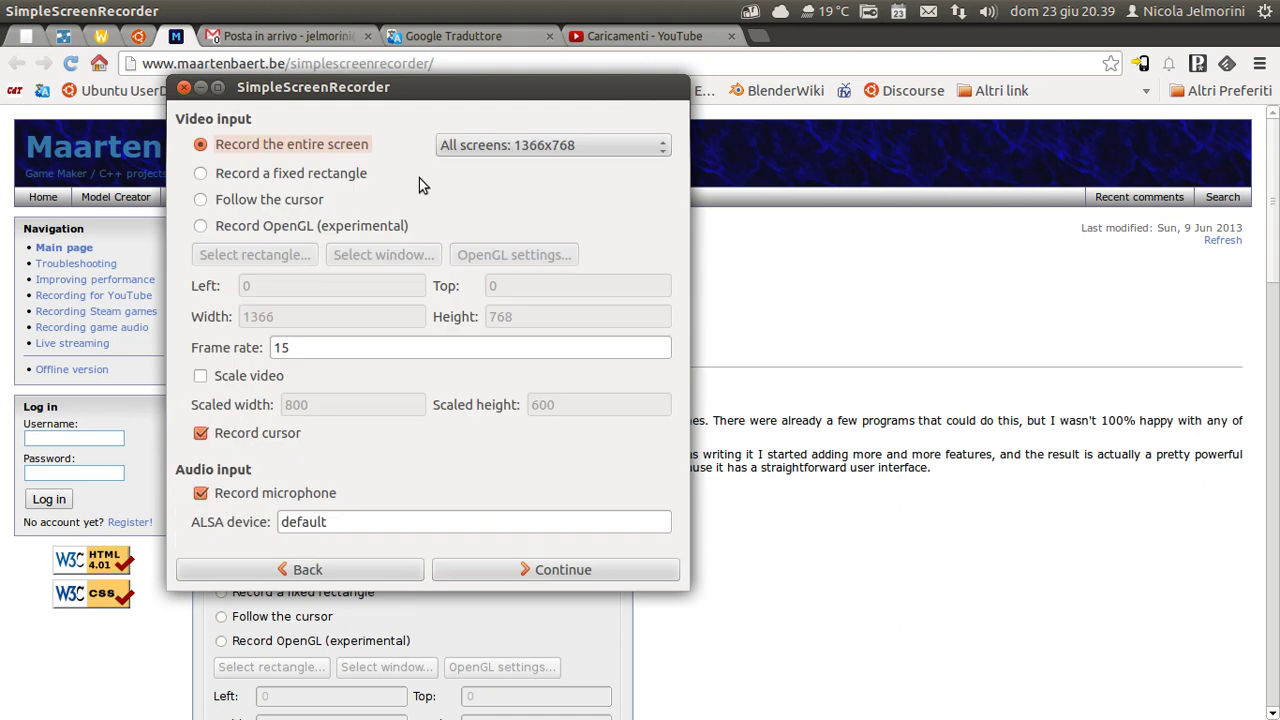
- Move the recorder window aside to view the input page screenshot on the website, and bring it back over the page
left_click_drag(535, 104, 931, 143)
scroll(348, 470, "down", 3)
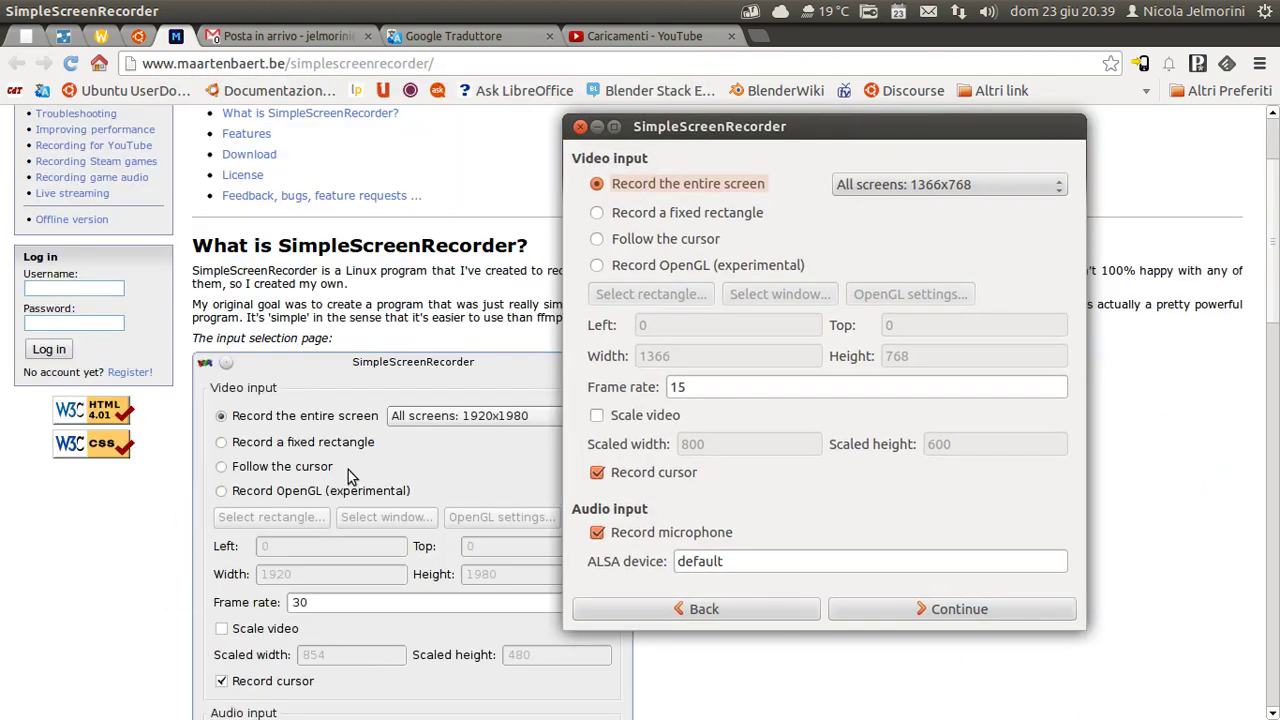
scroll(380, 383, "down", 2)
left_click_drag(738, 126, 358, 123)
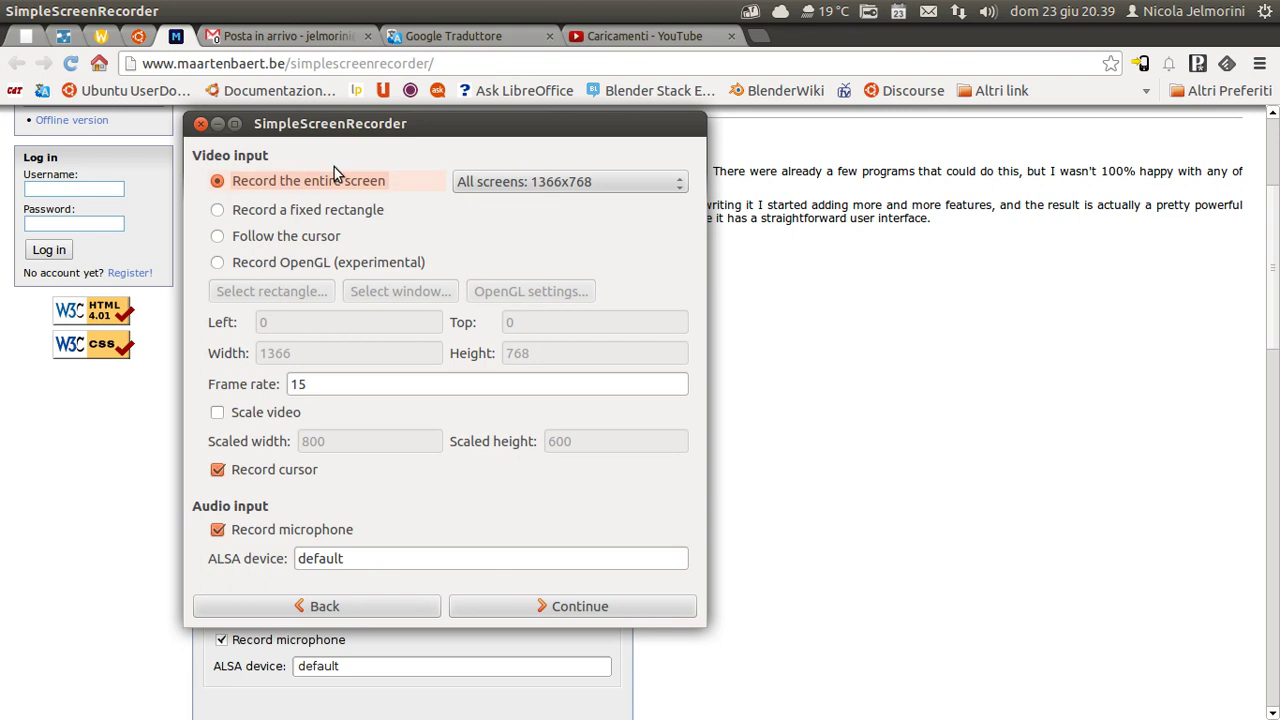
left_click_drag(362, 126, 378, 113)
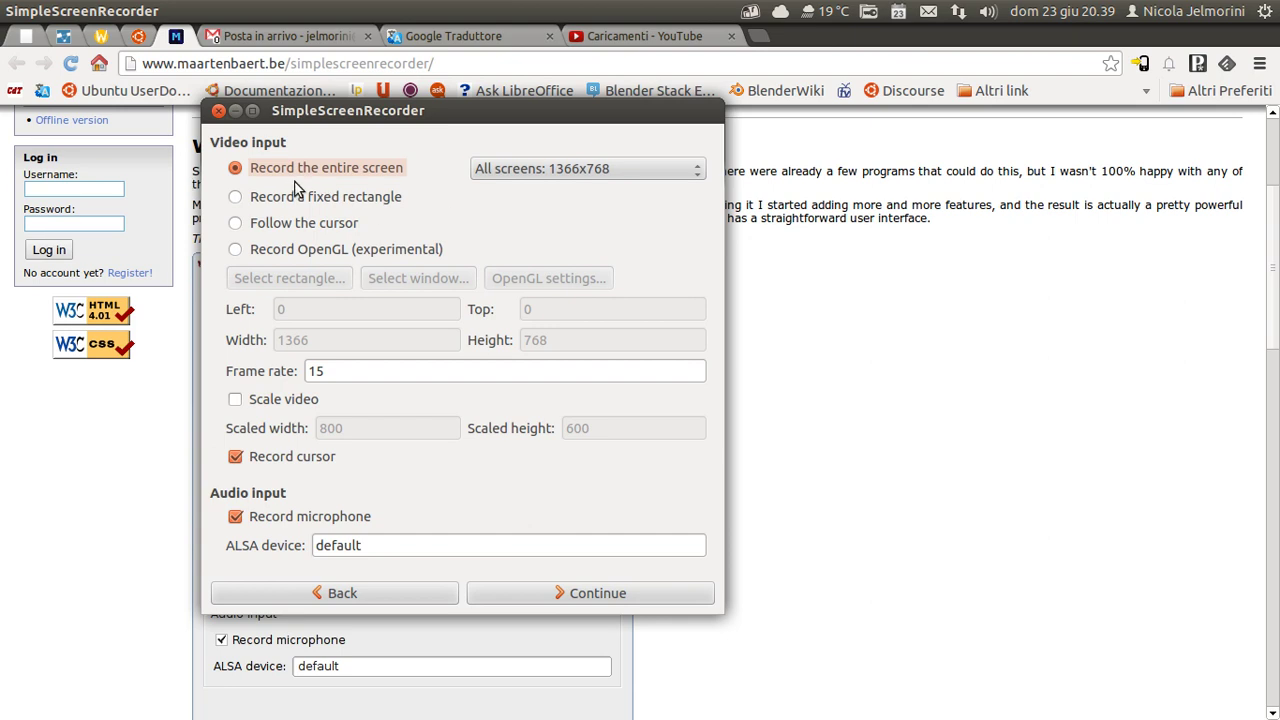
- Examine the monitor choices for recording the entire screen, keeping All screens: 1366x768
left_click(692, 172)
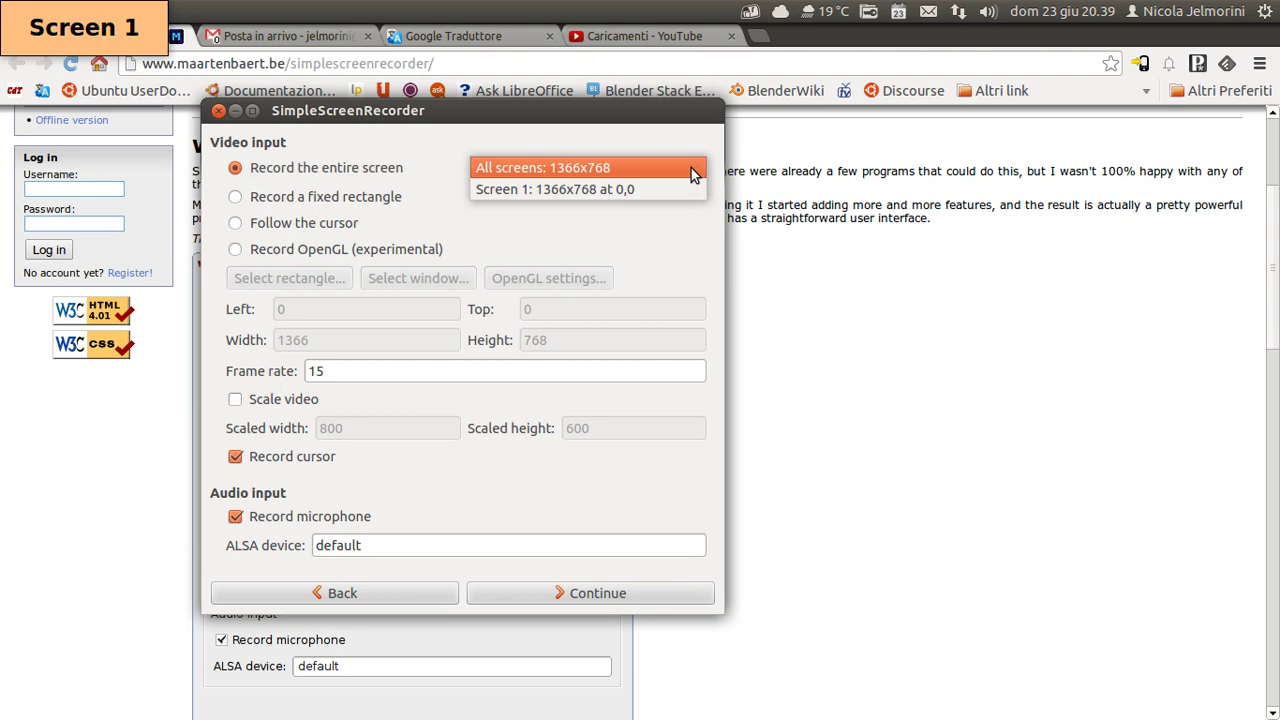
left_click(691, 168)
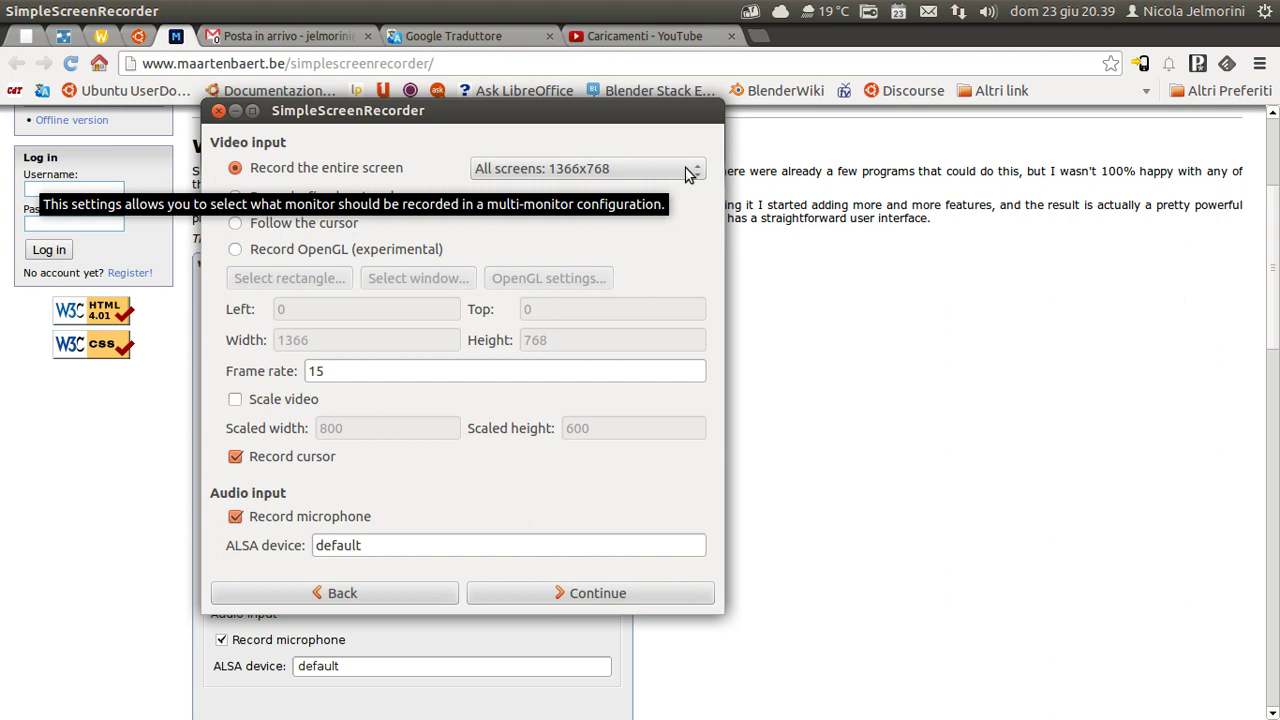
left_click(700, 170)
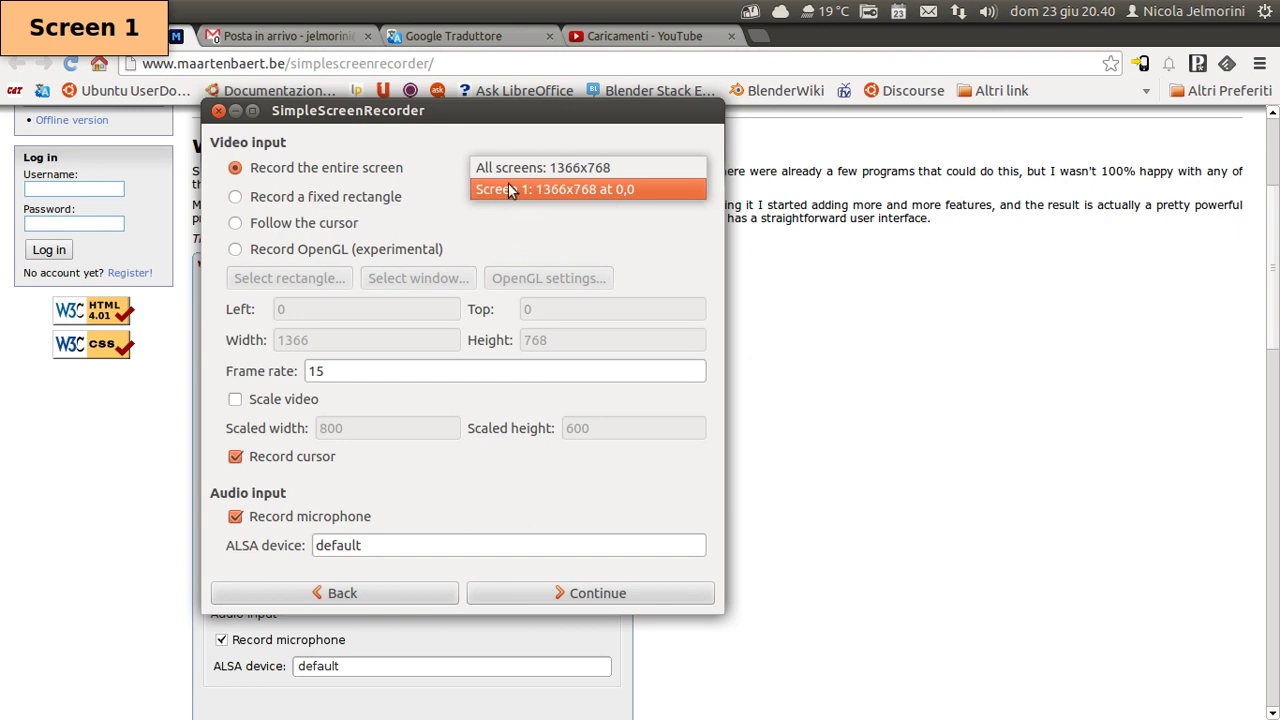
left_click(625, 170)
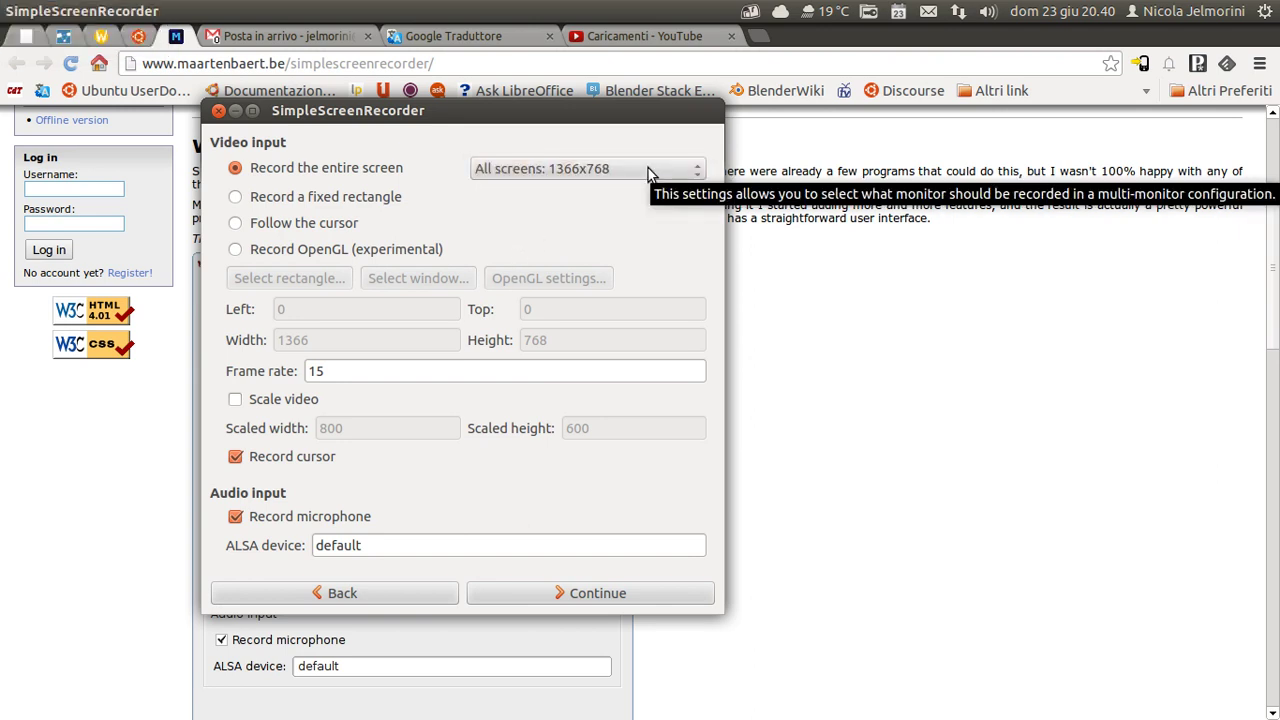
left_click(648, 168)
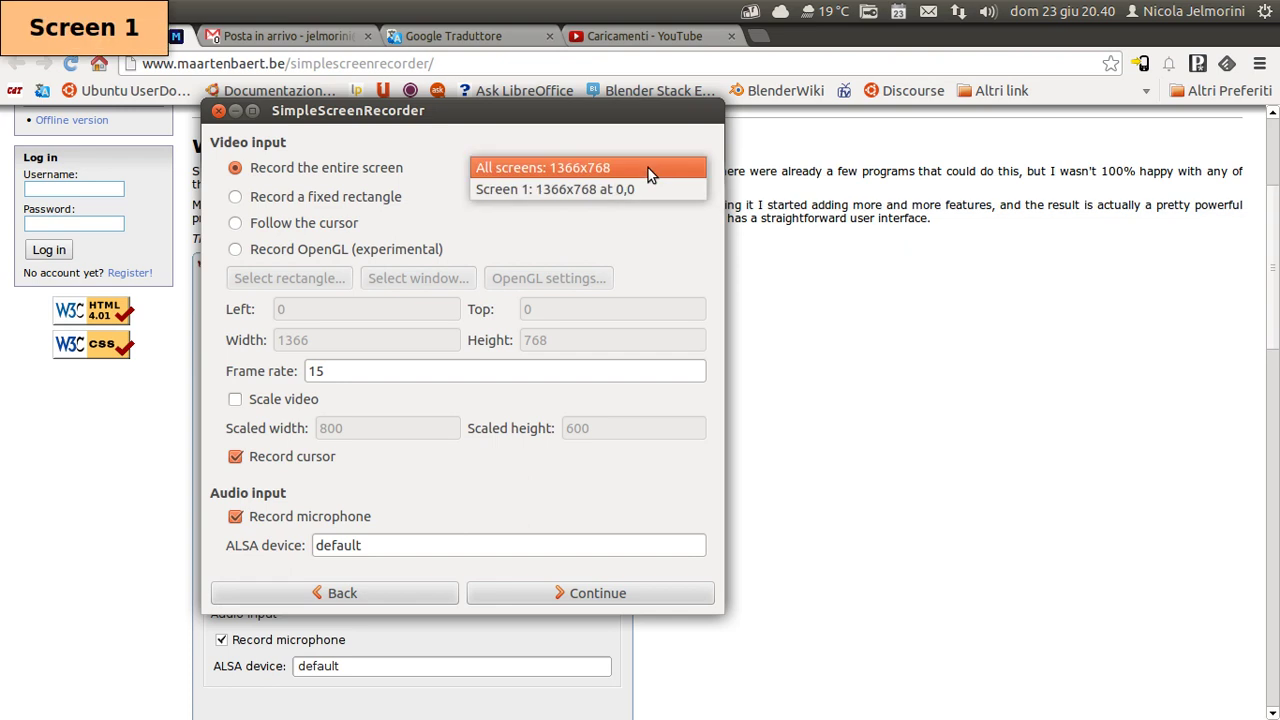
left_click(585, 218)
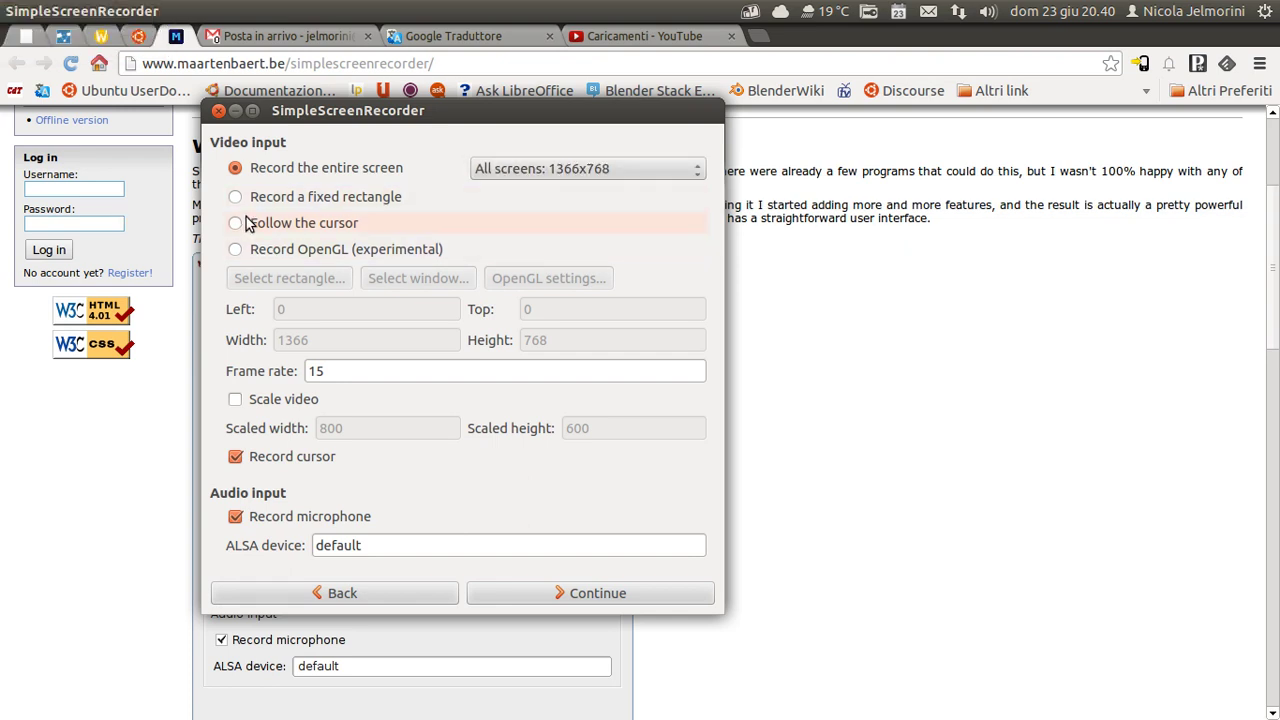
- Try the Record OpenGL (experimental) video input and switch back to recording the entire screen
left_click_drag(372, 110, 398, 94)
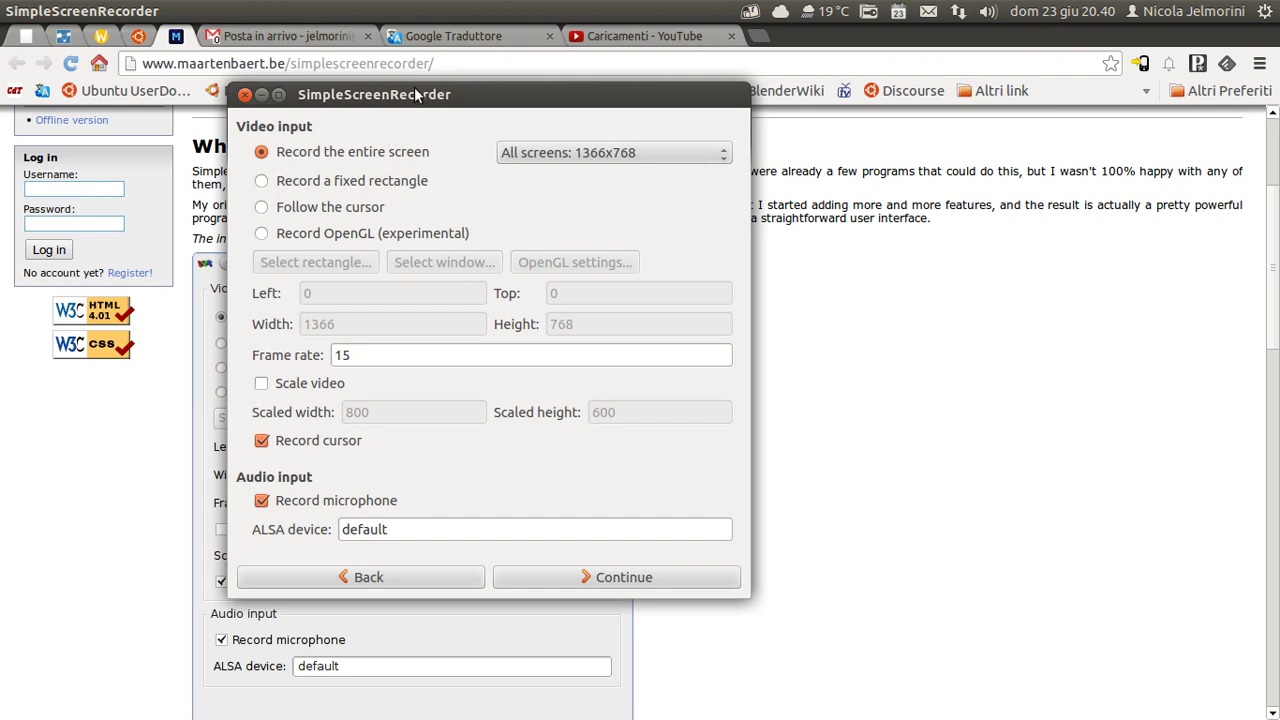
left_click_drag(429, 88, 487, 70)
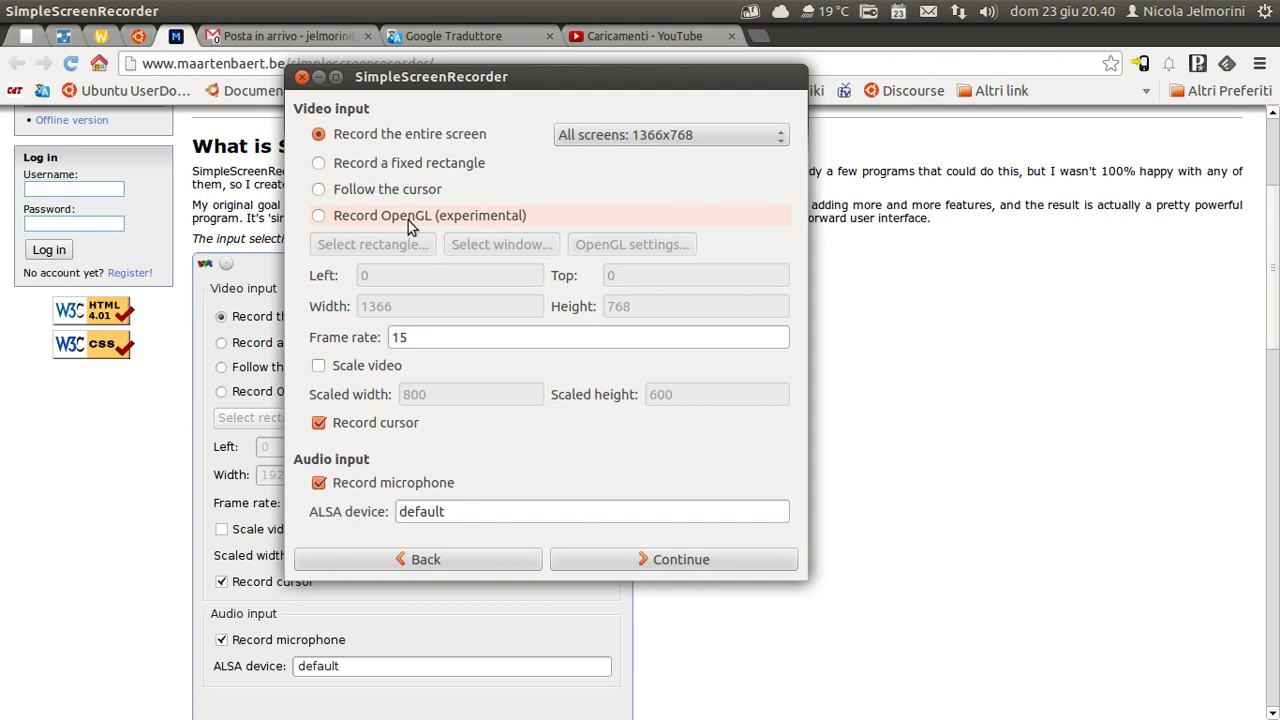
left_click(340, 218)
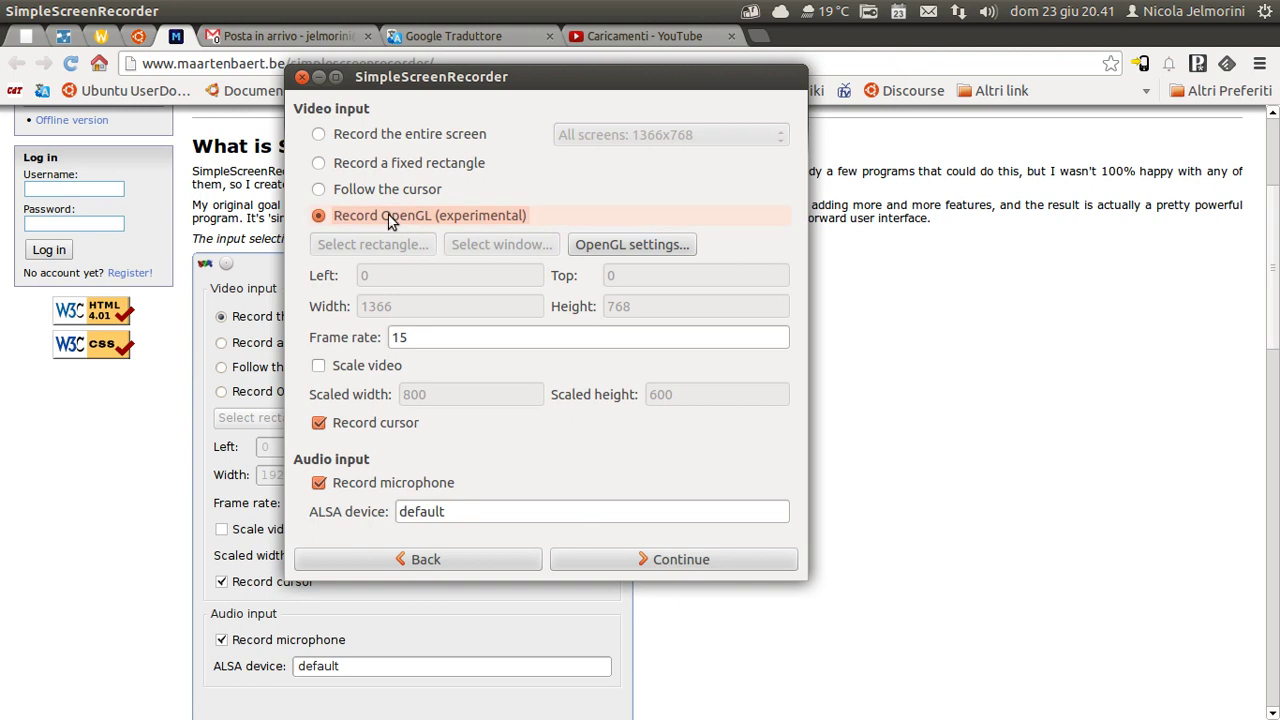
left_click(341, 134)
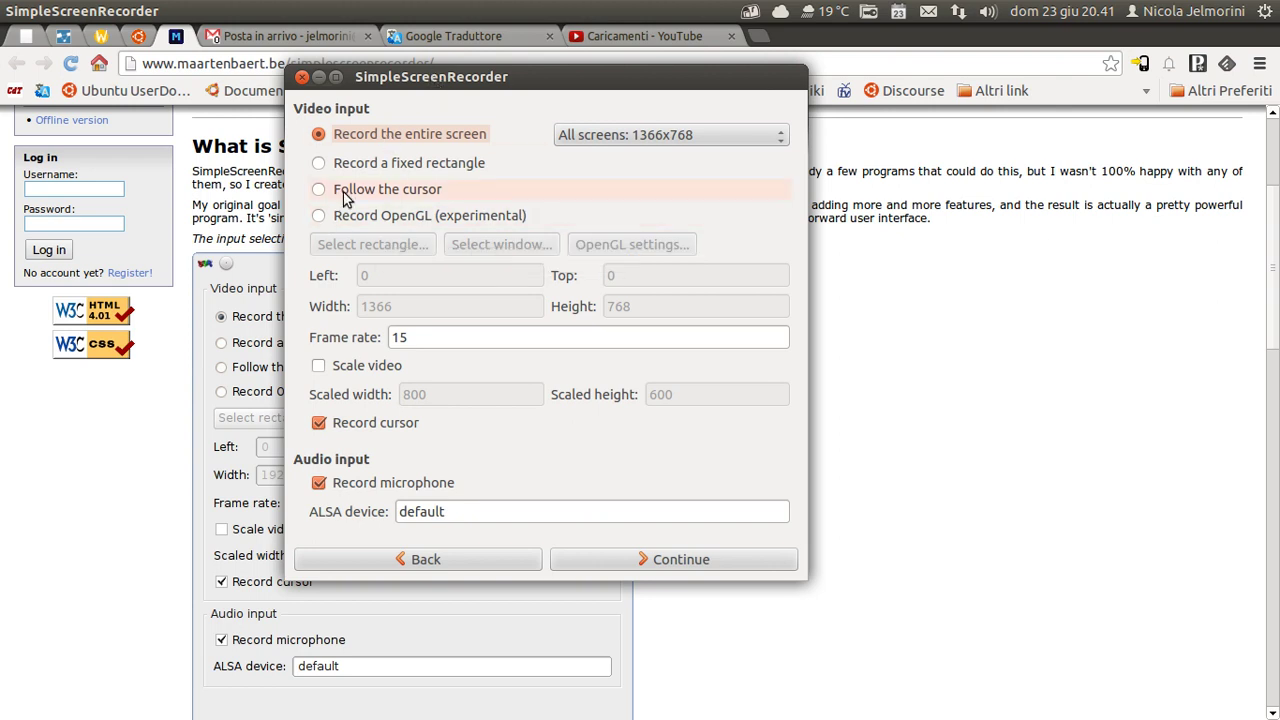
left_click(321, 219)
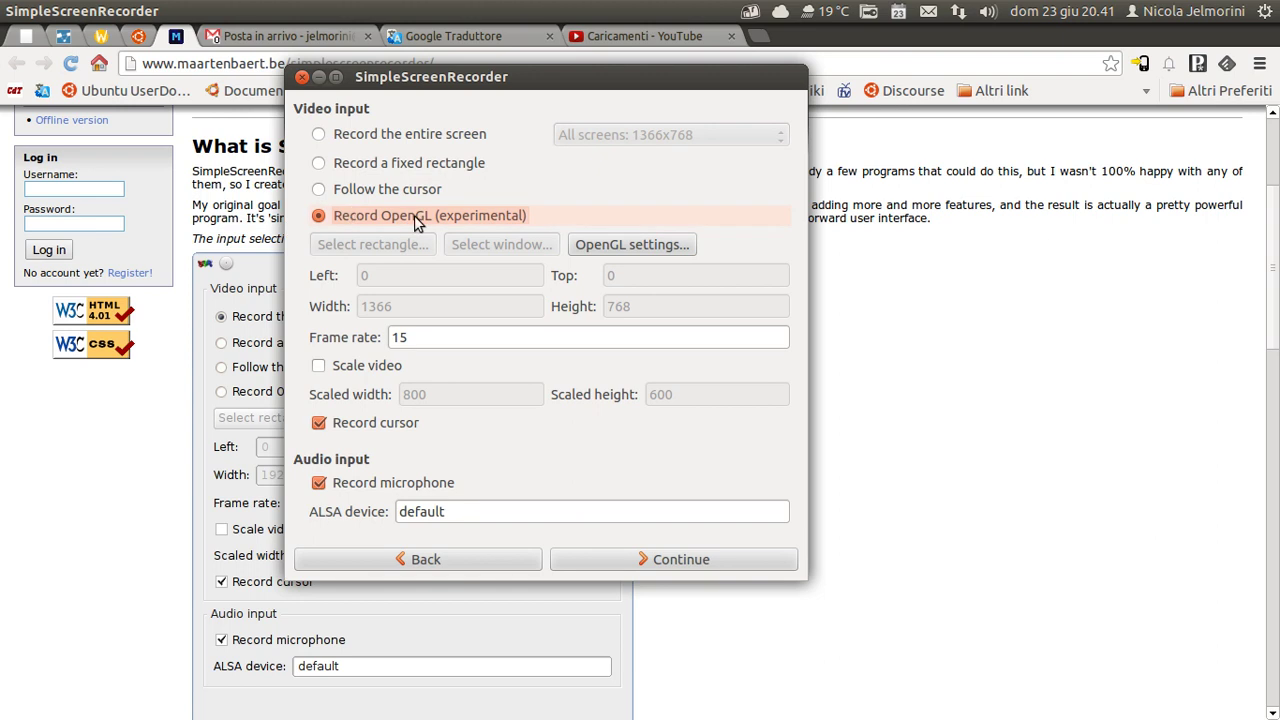
left_click(360, 137)
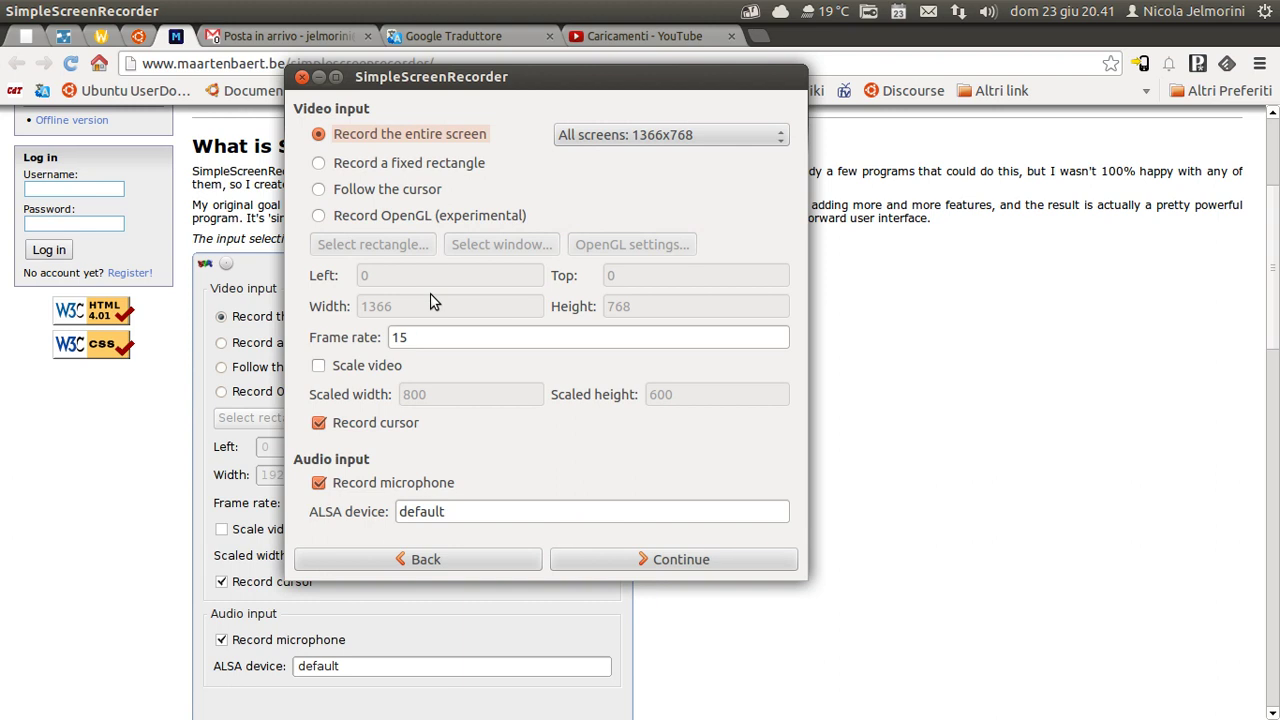
- Try switching video scaling on and microphone recording off, restoring each option to its original state
left_click(424, 338)
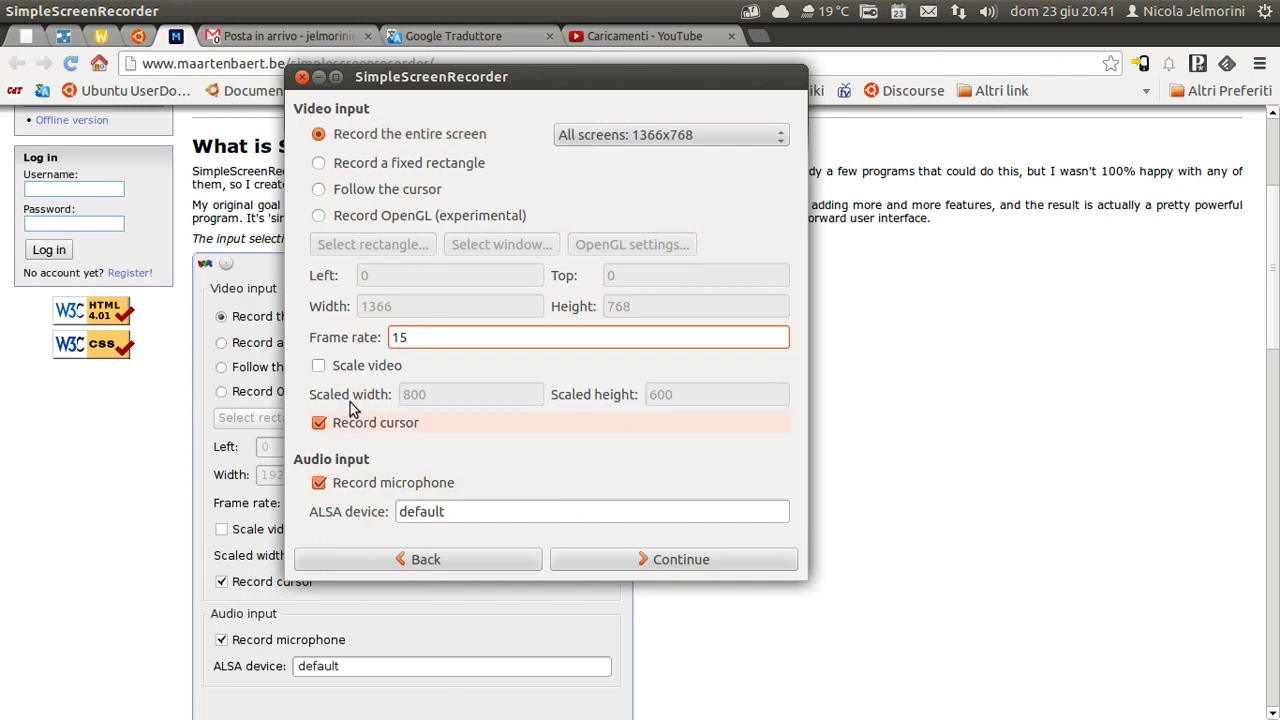
left_click(318, 367)
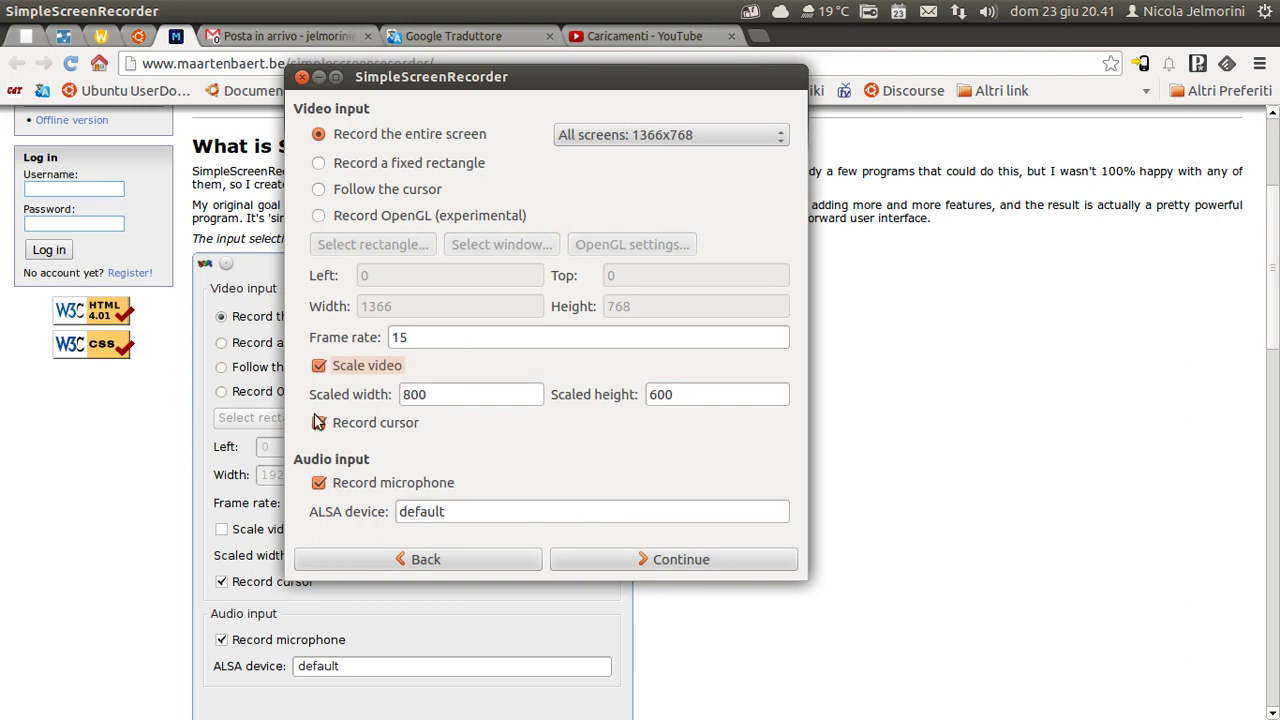
left_click(322, 369)
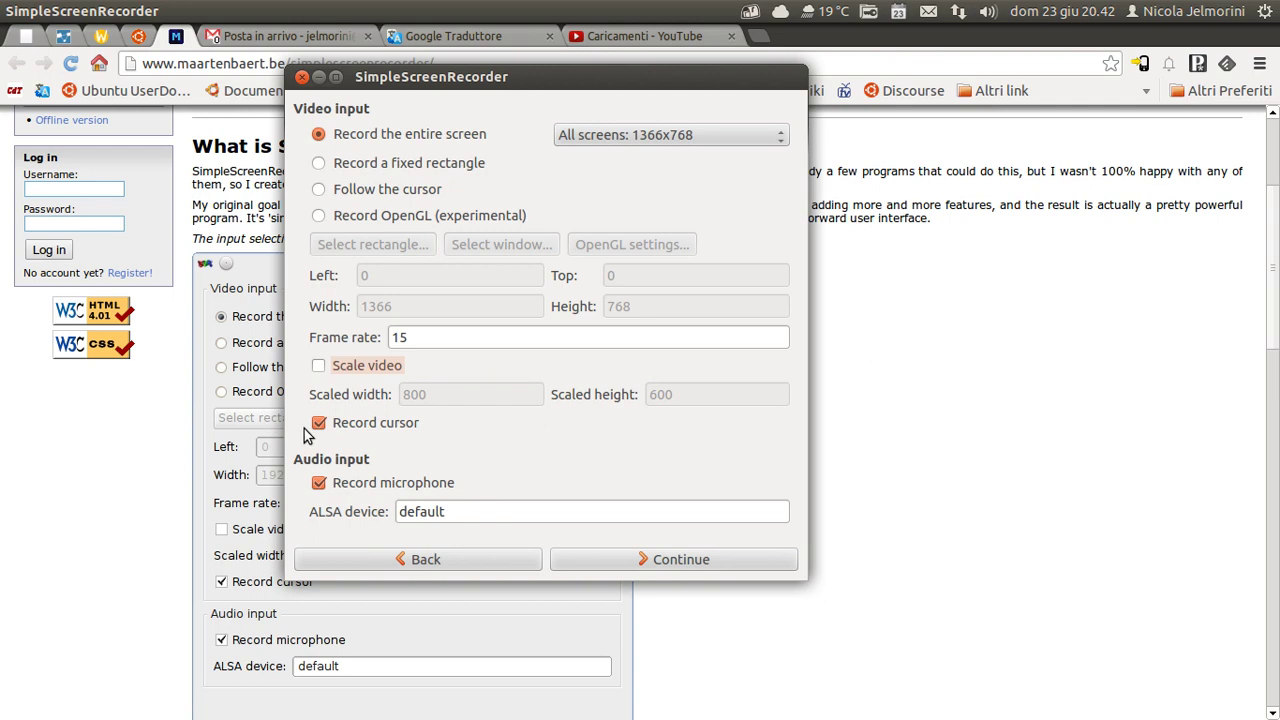
left_click_drag(468, 507, 389, 511)
left_click(412, 486)
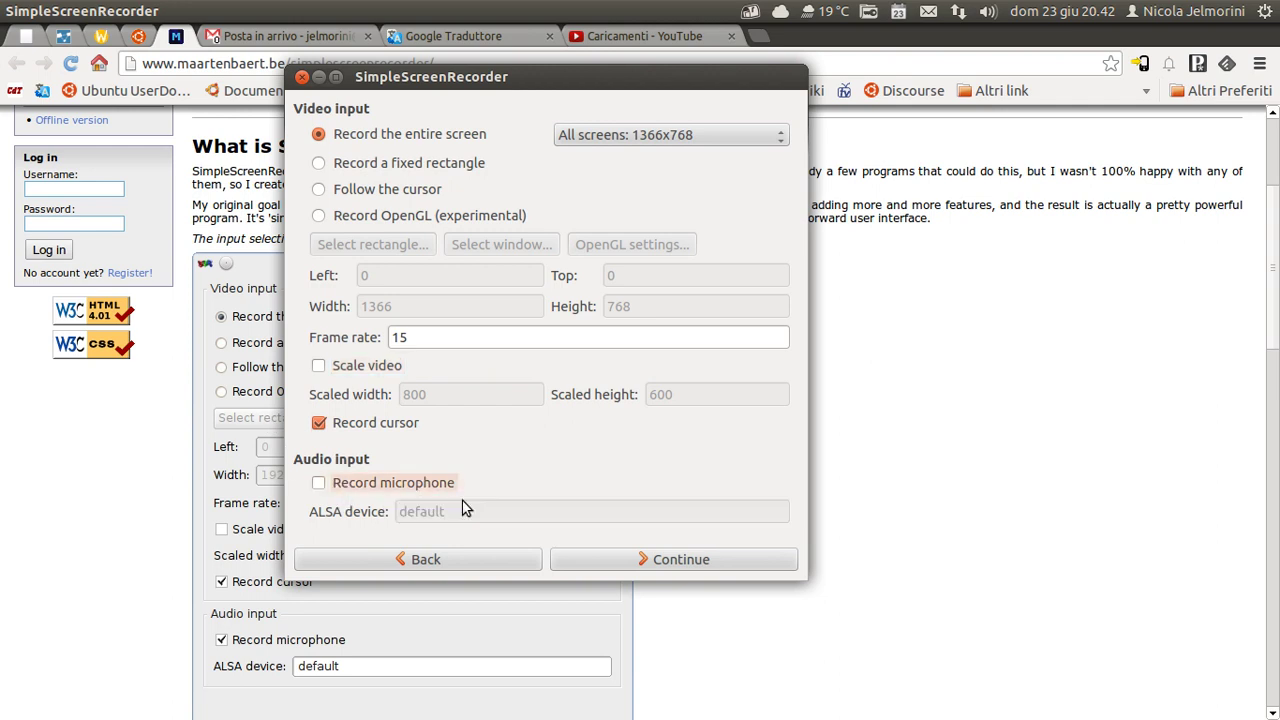
left_click(376, 486)
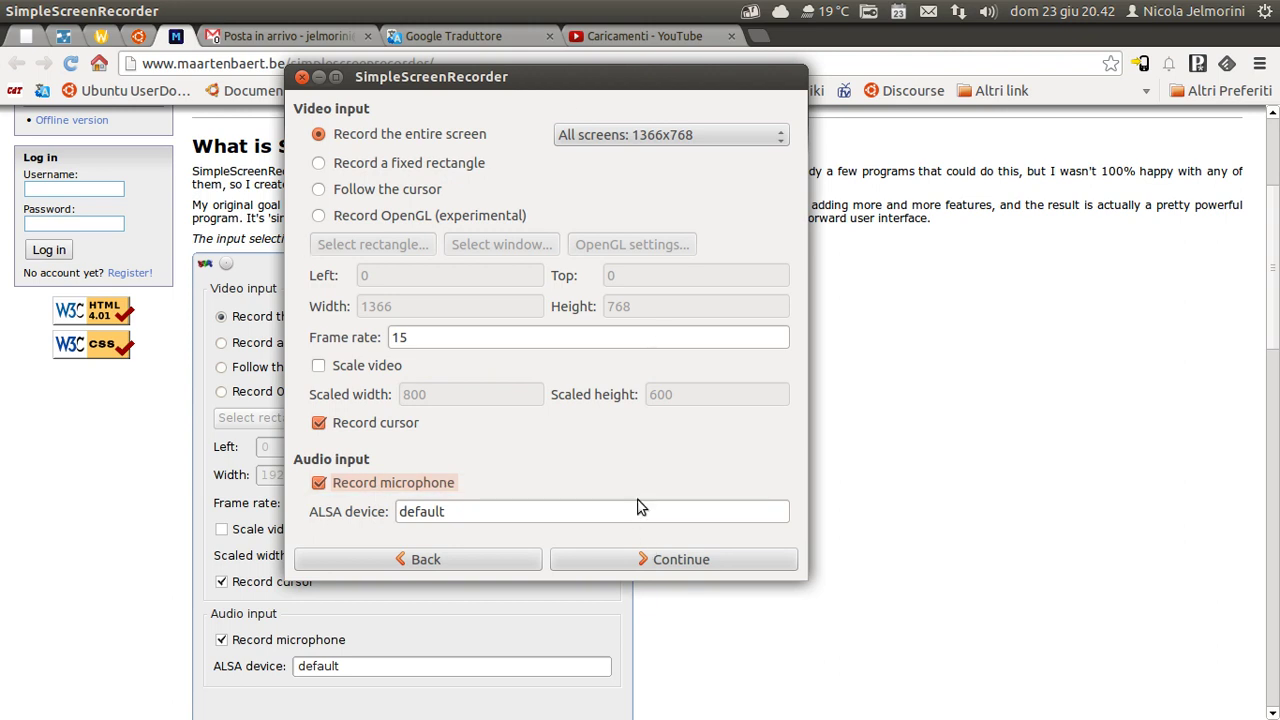
- Continue to the output settings and keep the WebM container with the VP8 video codec and Vorbis audio codec
left_click(698, 563)
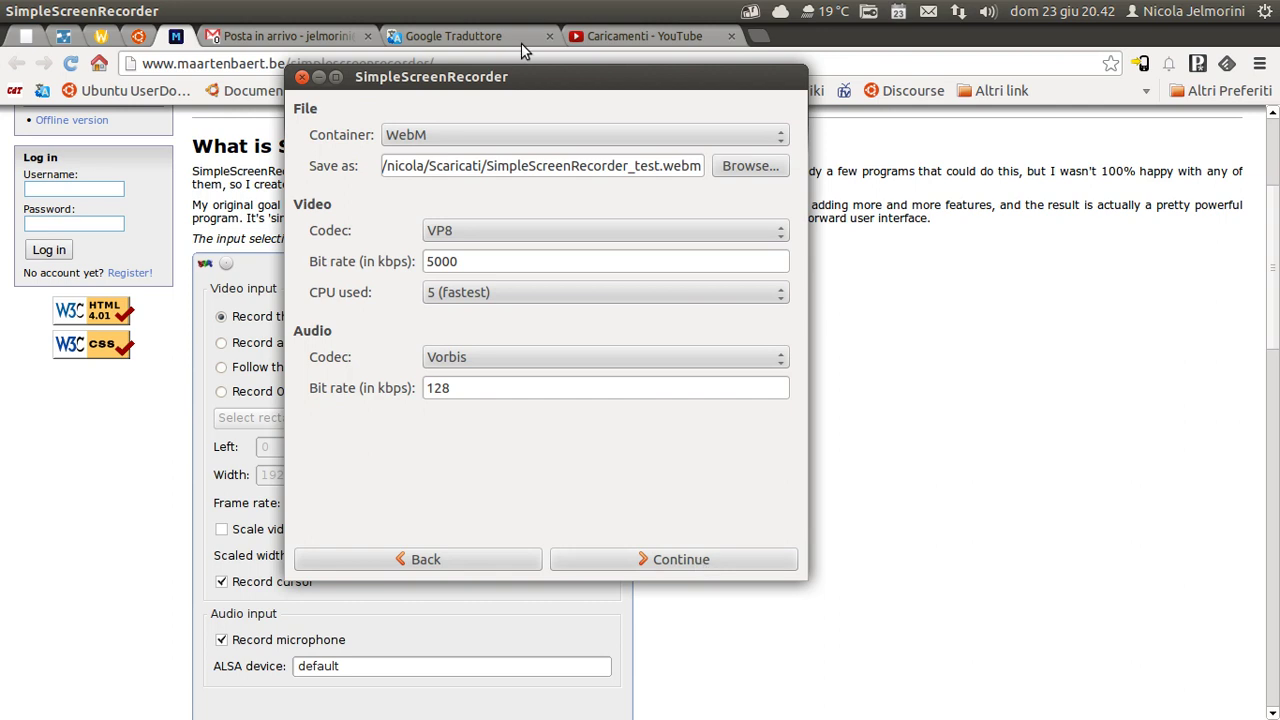
mouse_move(590, 135)
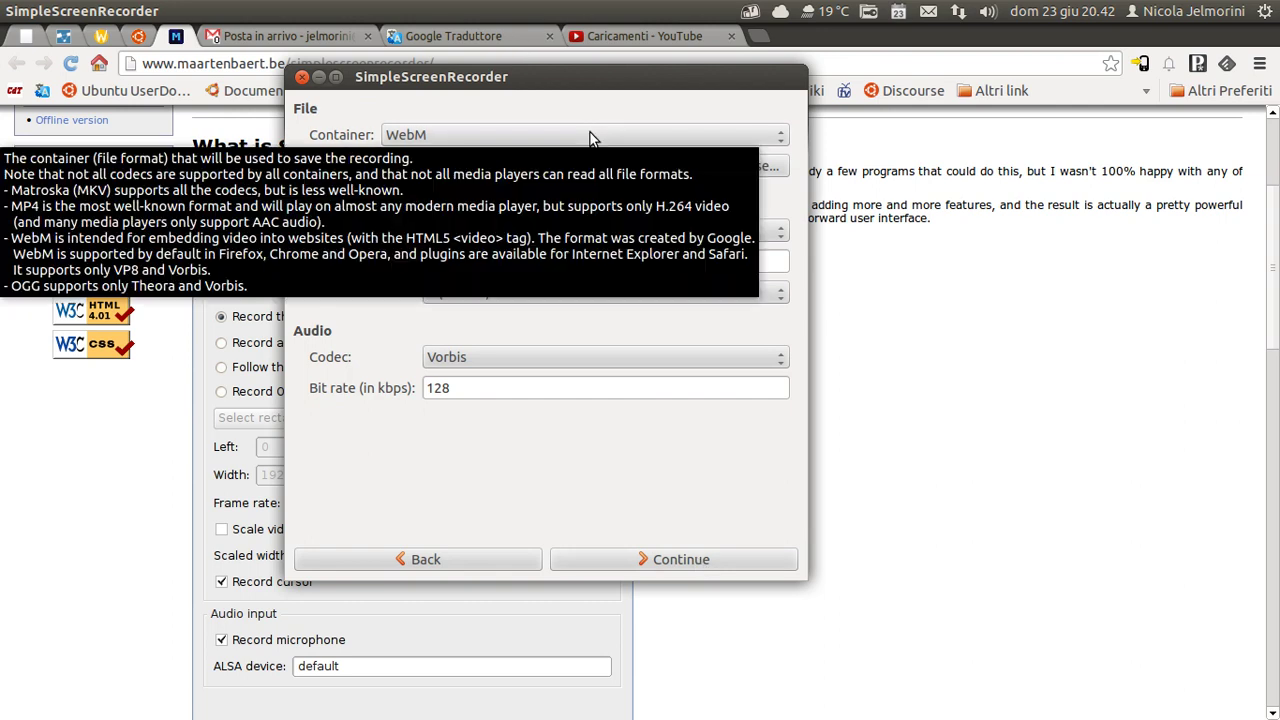
left_click(590, 136)
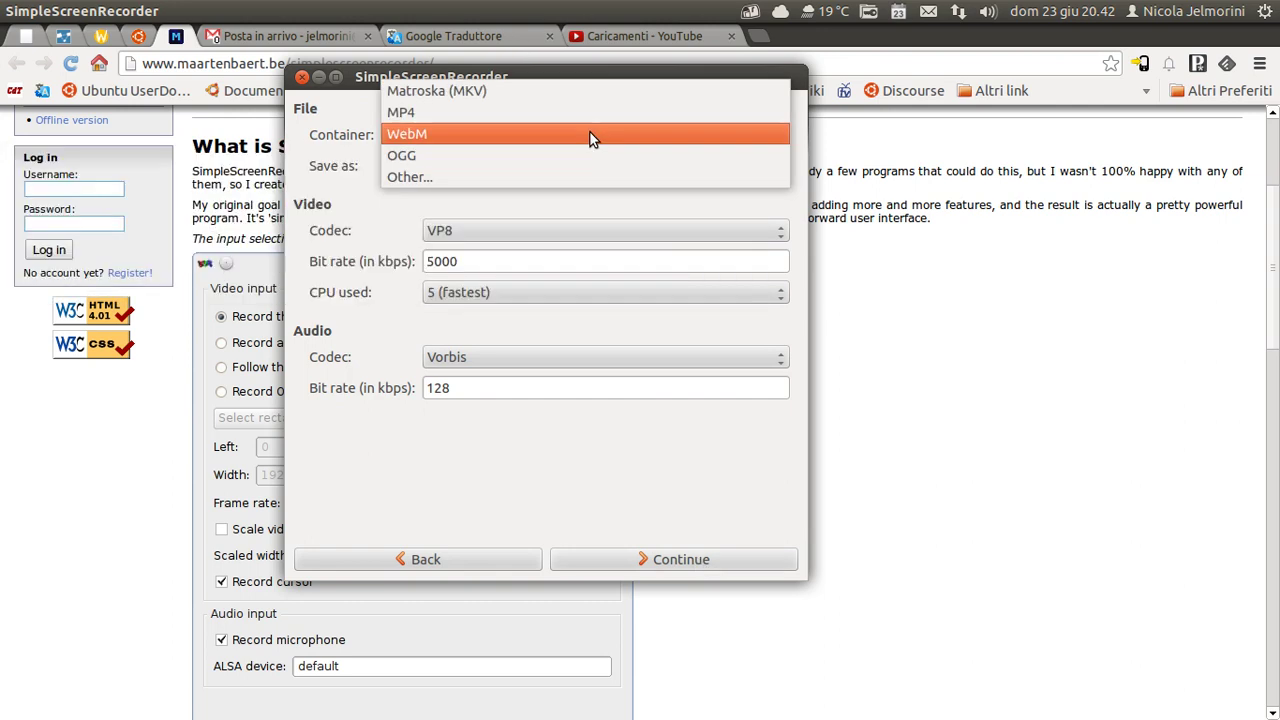
left_click(567, 134)
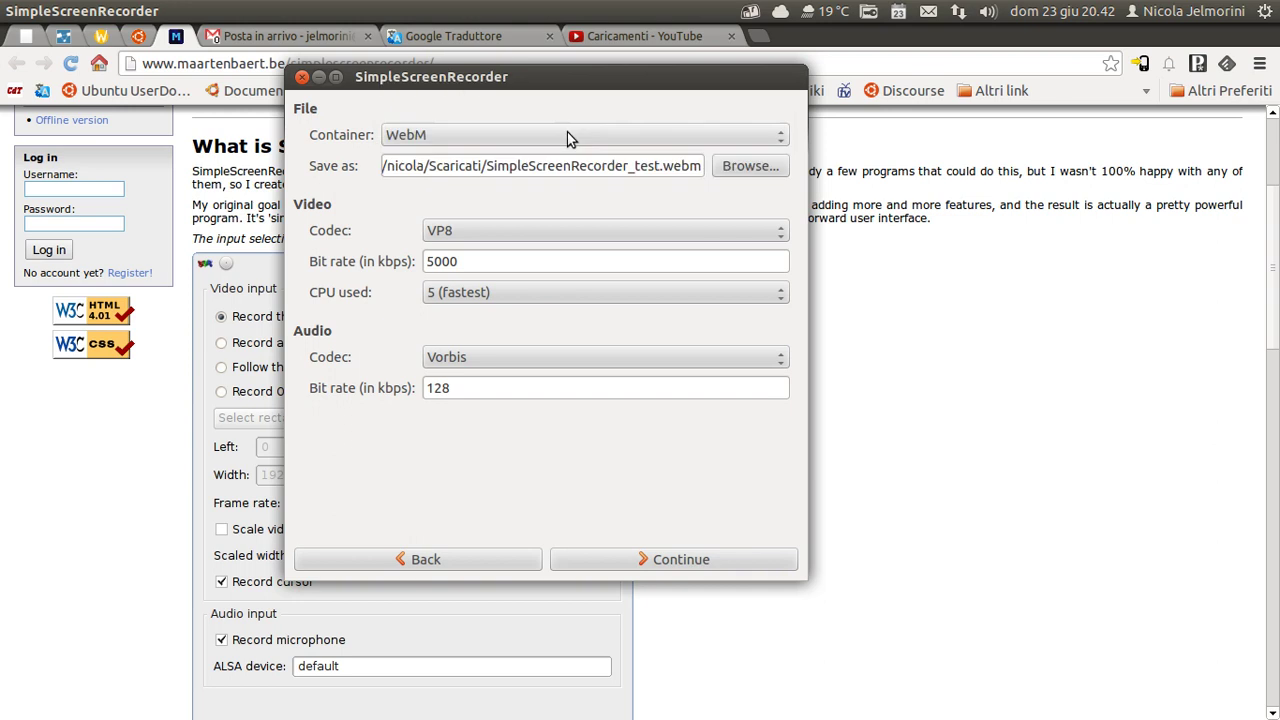
left_click(523, 234)
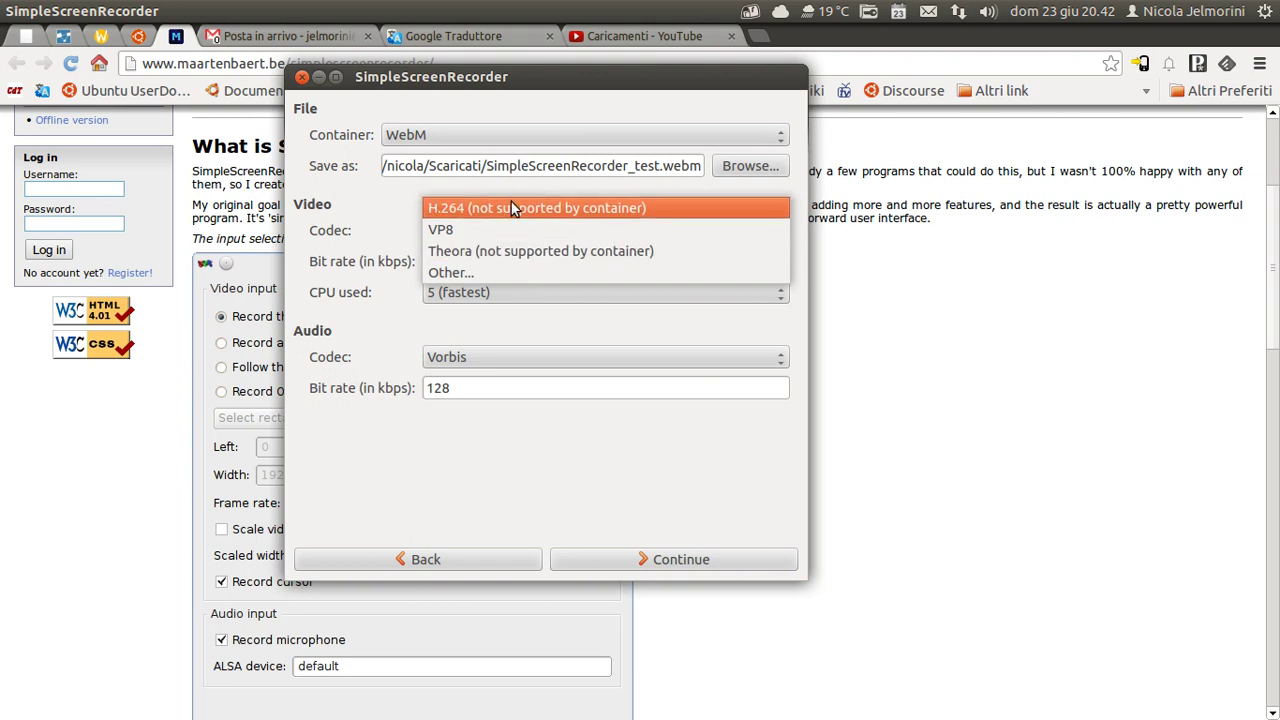
left_click(510, 228)
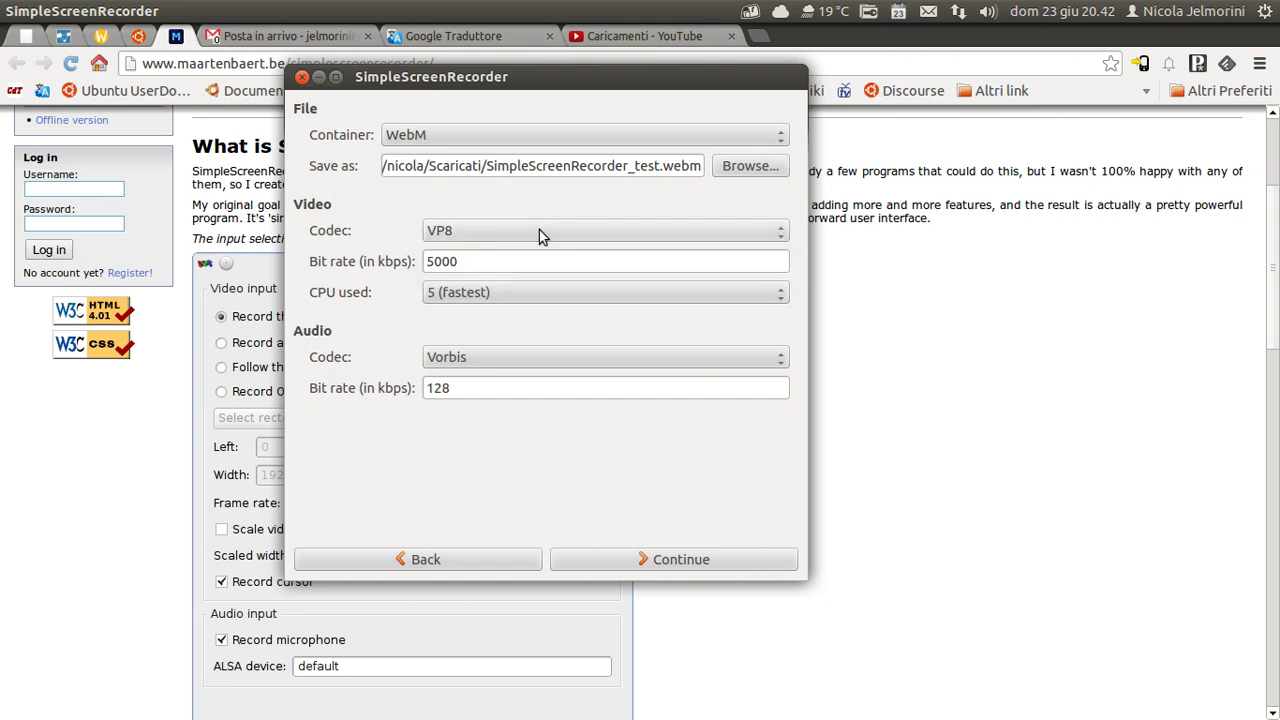
left_click(523, 359)
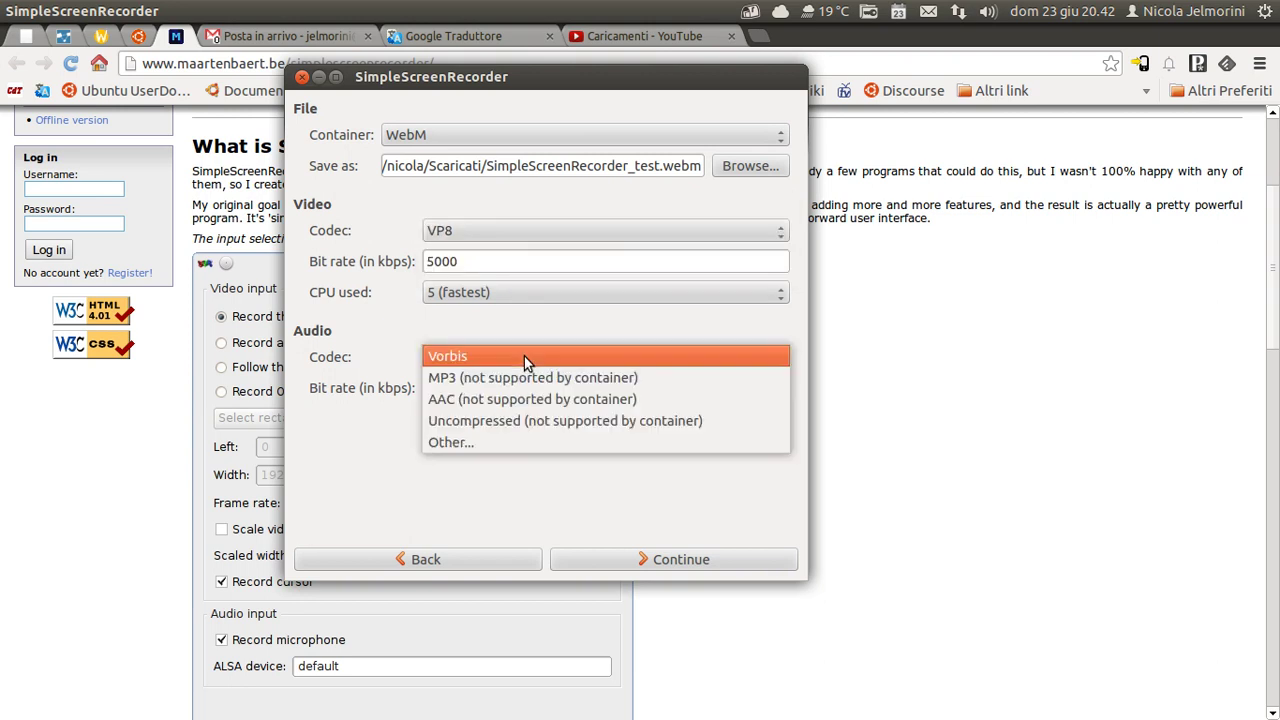
left_click(509, 358)
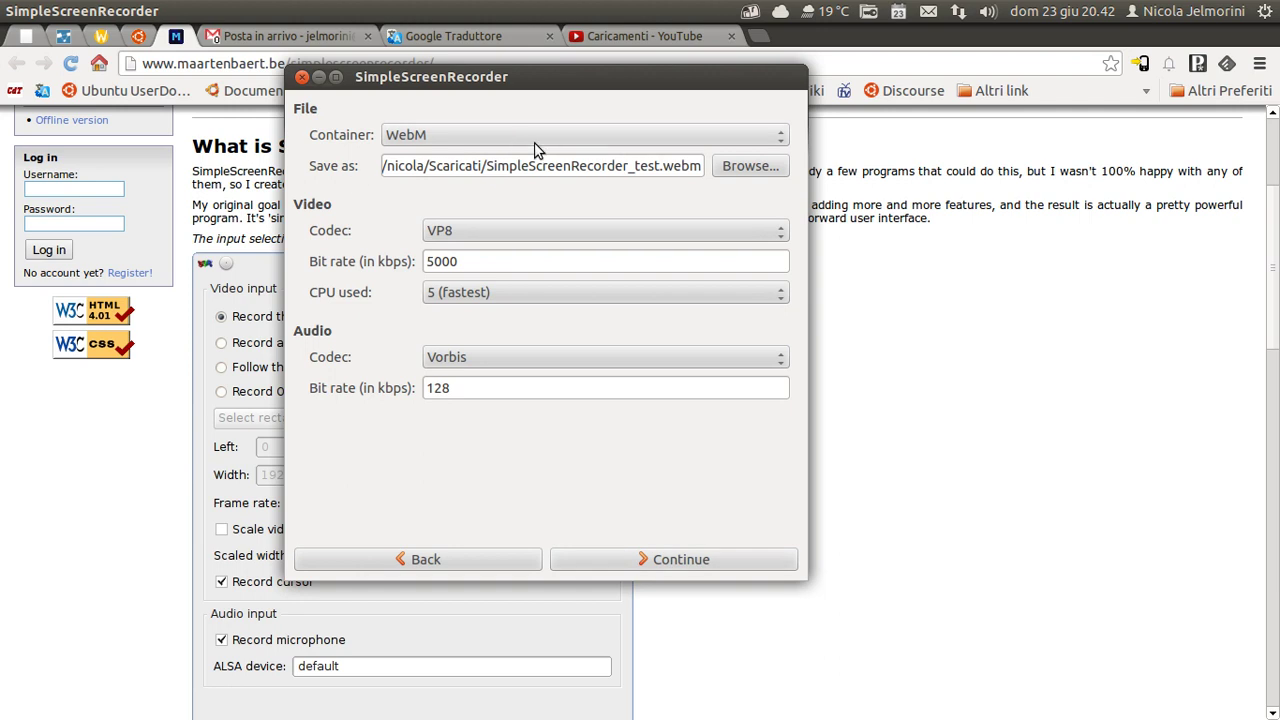
- Keep SimpleScreenRecorder_test.webm as the output file and continue to the recording page
left_click_drag(517, 165, 678, 165)
left_click(676, 165)
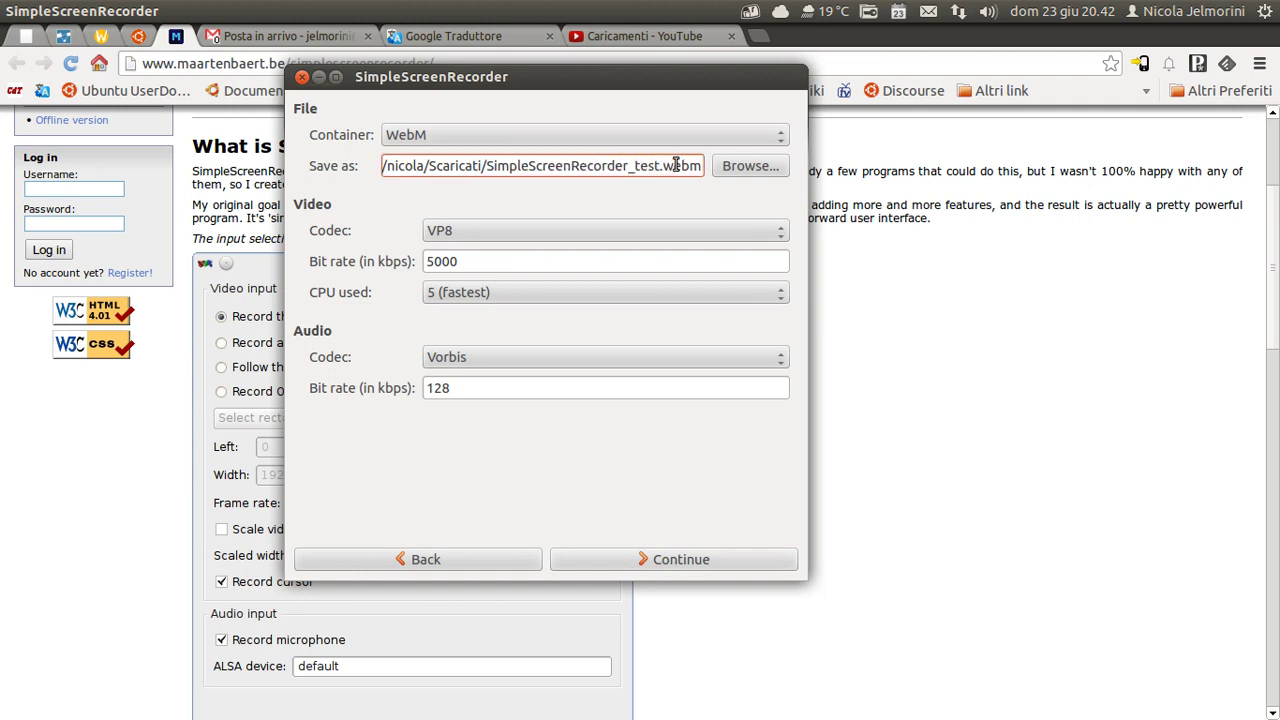
left_click(687, 562)
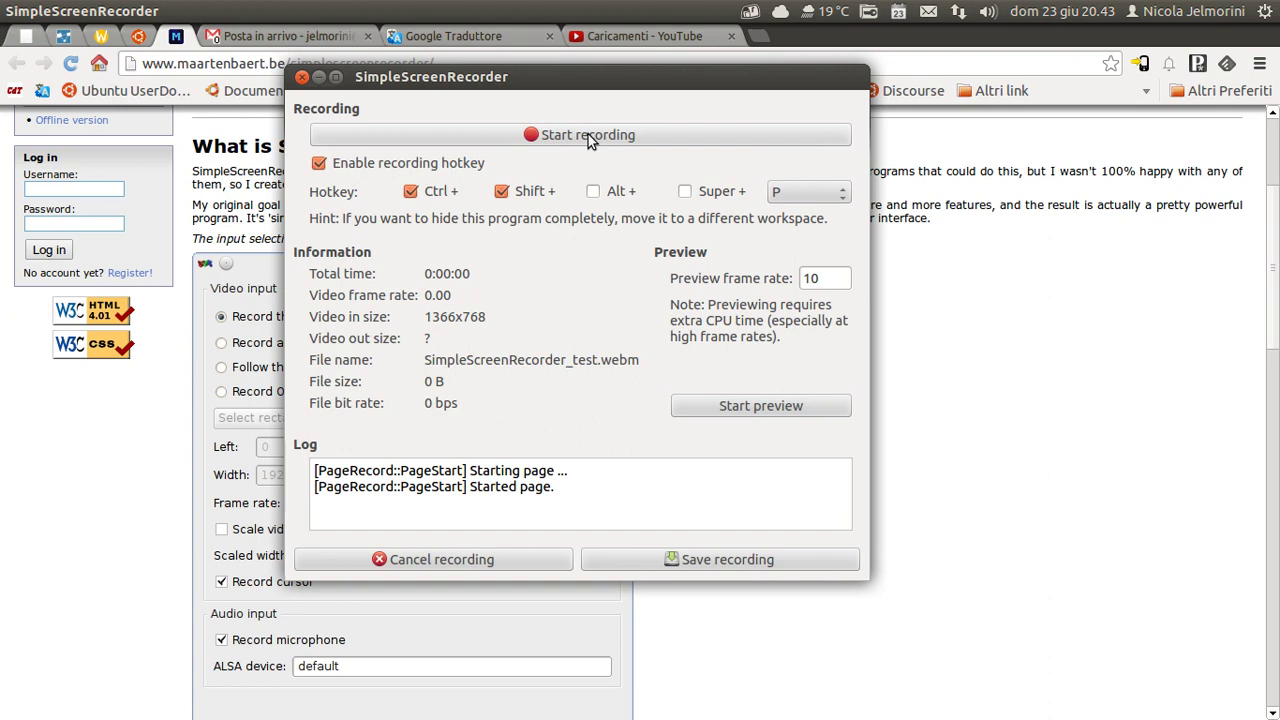
- Start the recording preview to check the microphone level meter, and stop the preview again
left_click(730, 406)
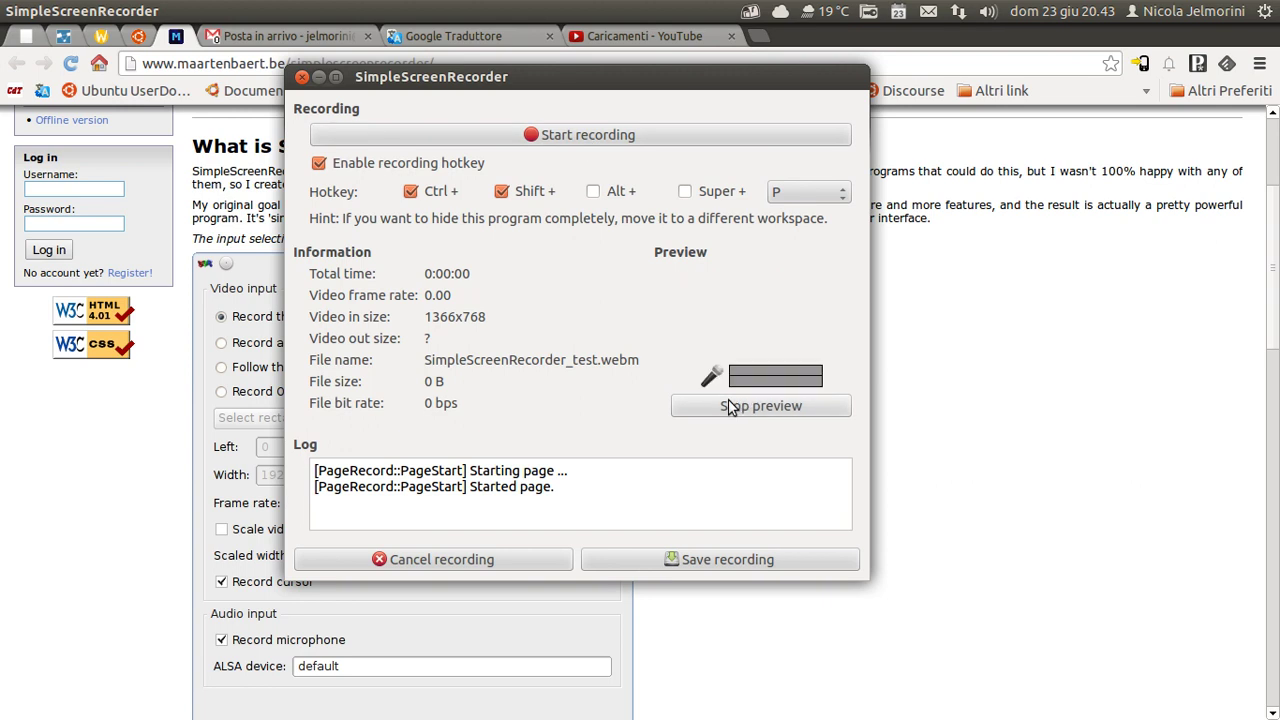
left_click(760, 406)
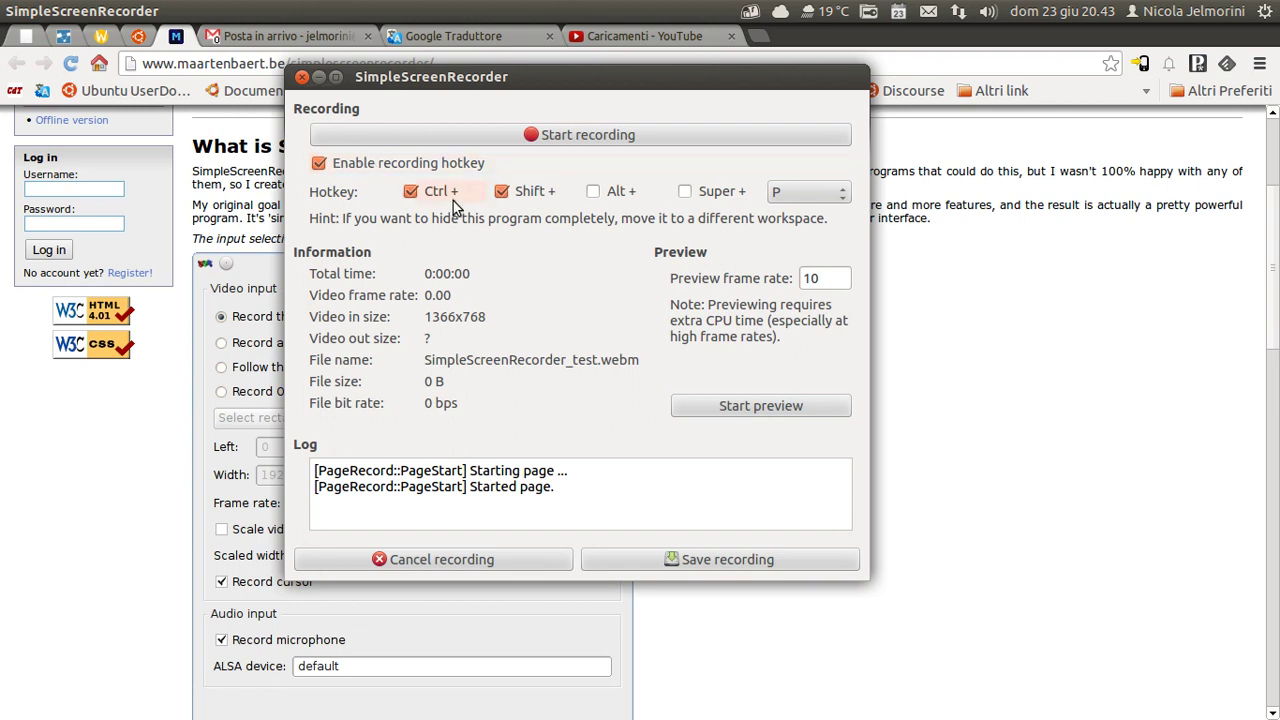
- Minimize the SimpleScreenRecorder window to reveal the web page behind it, and restore the window
left_click_drag(440, 78, 422, 84)
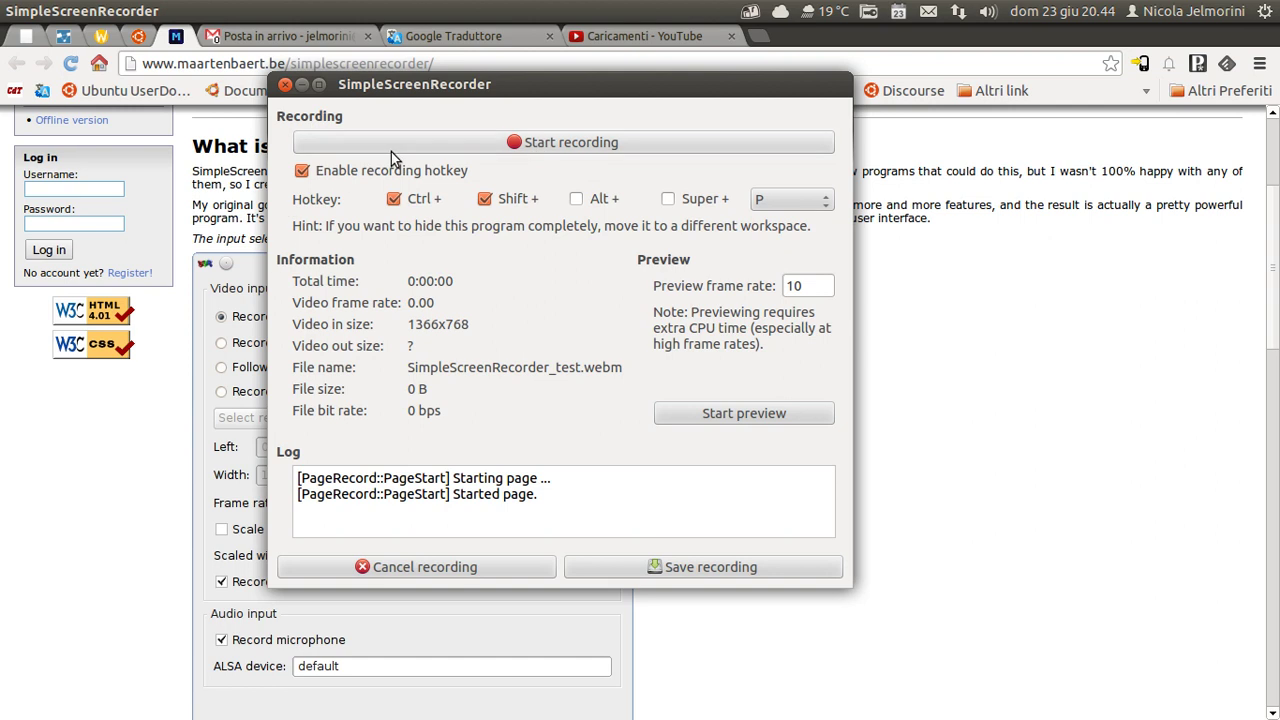
left_click(303, 88)
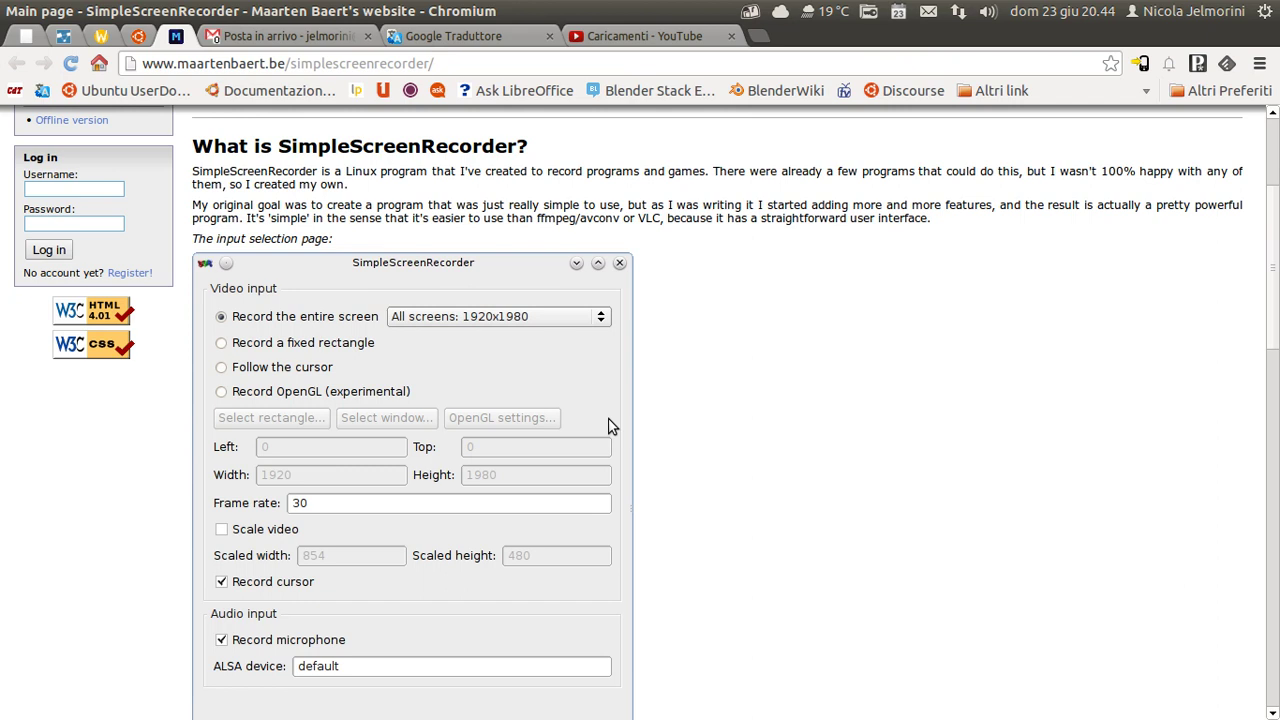
left_click(24, 540)
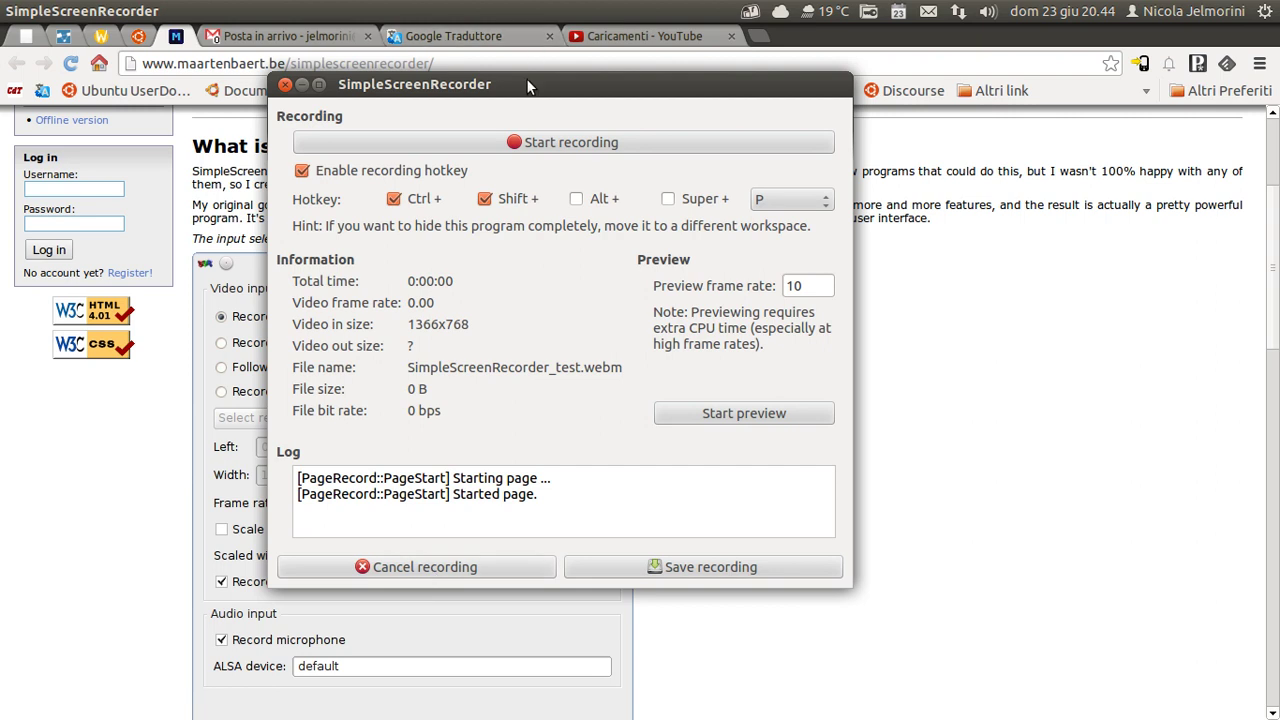
left_click_drag(549, 92, 516, 78)
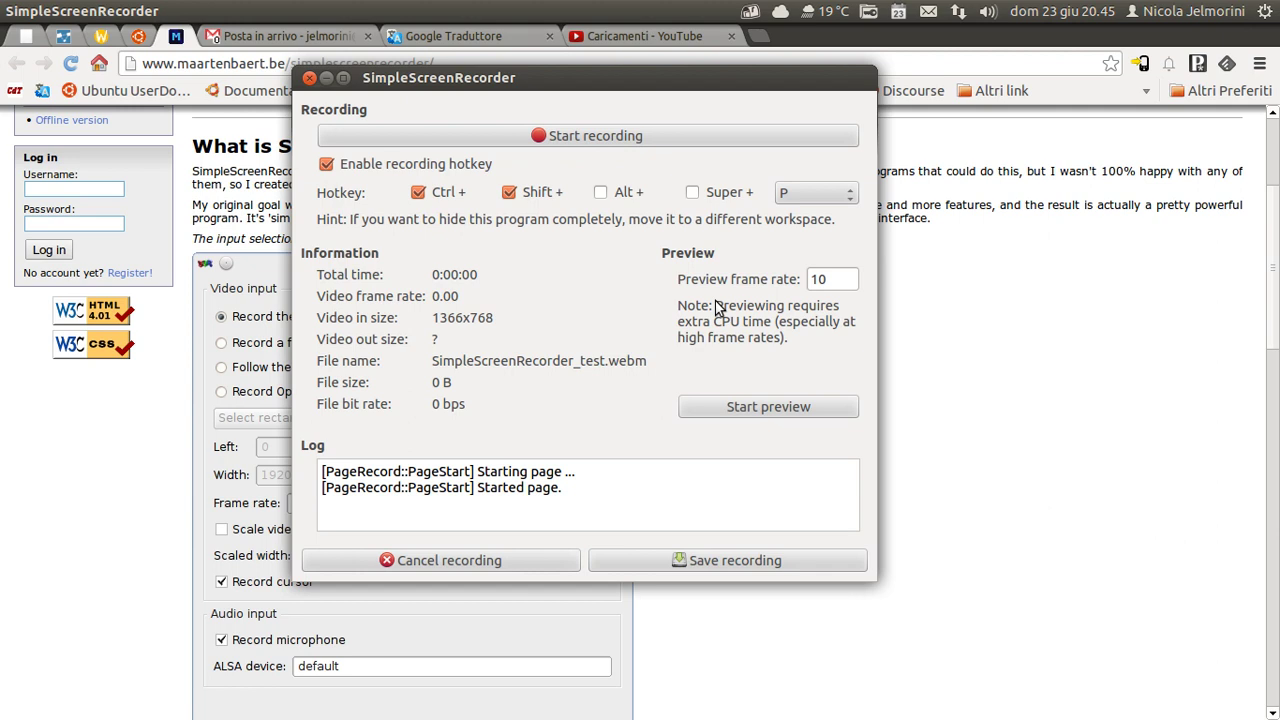
scroll(117, 558, "up", 5)
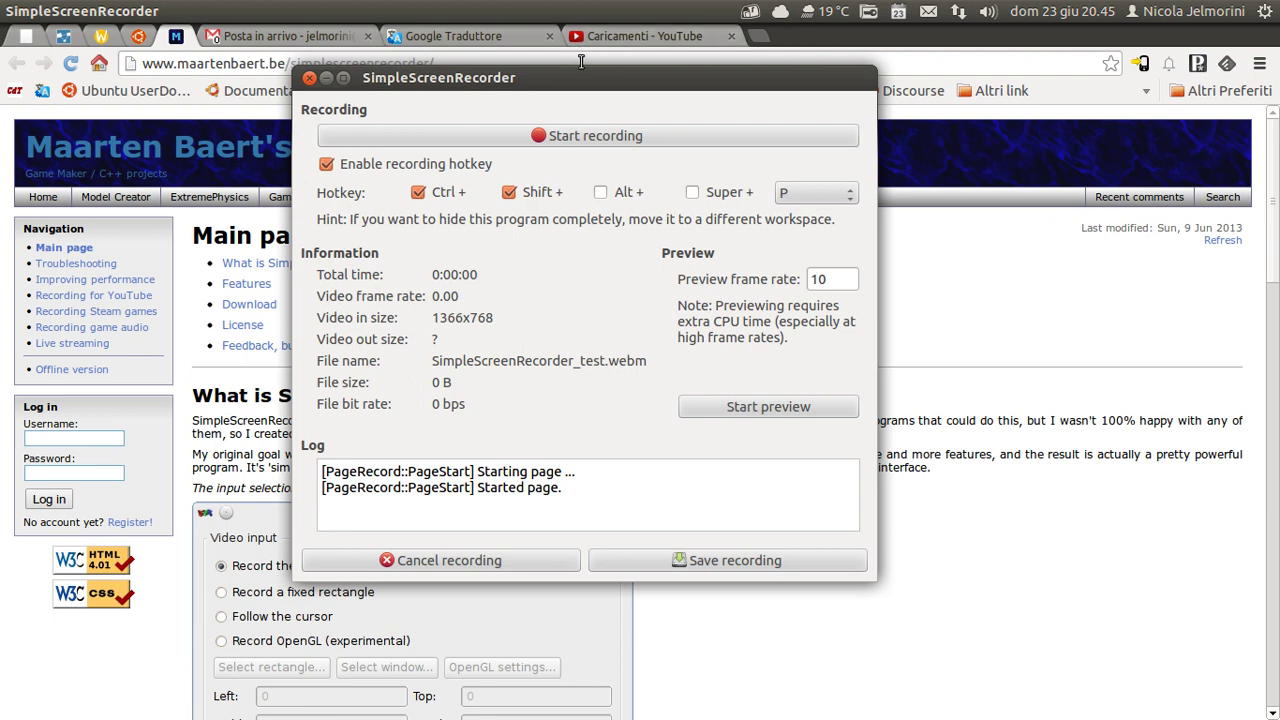
left_click_drag(580, 69, 586, 70)
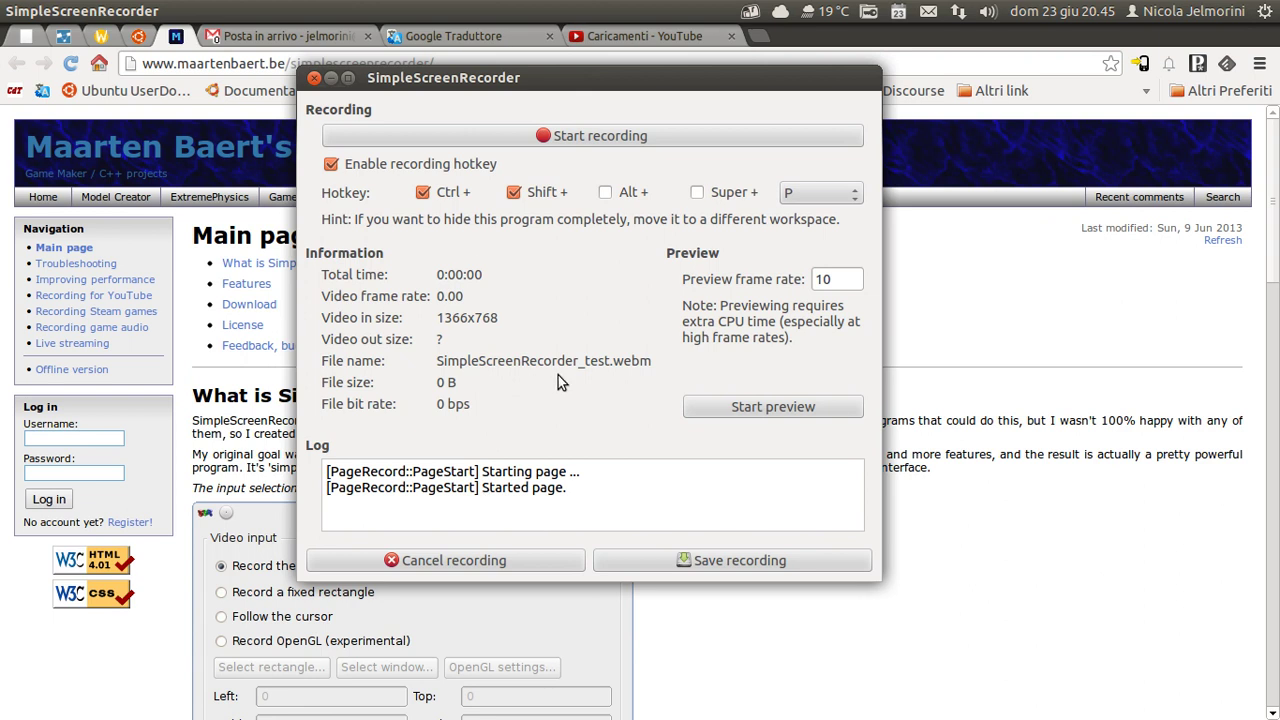
- Cancel the recording and go back through the output and input settings to the welcome page
left_click(505, 563)
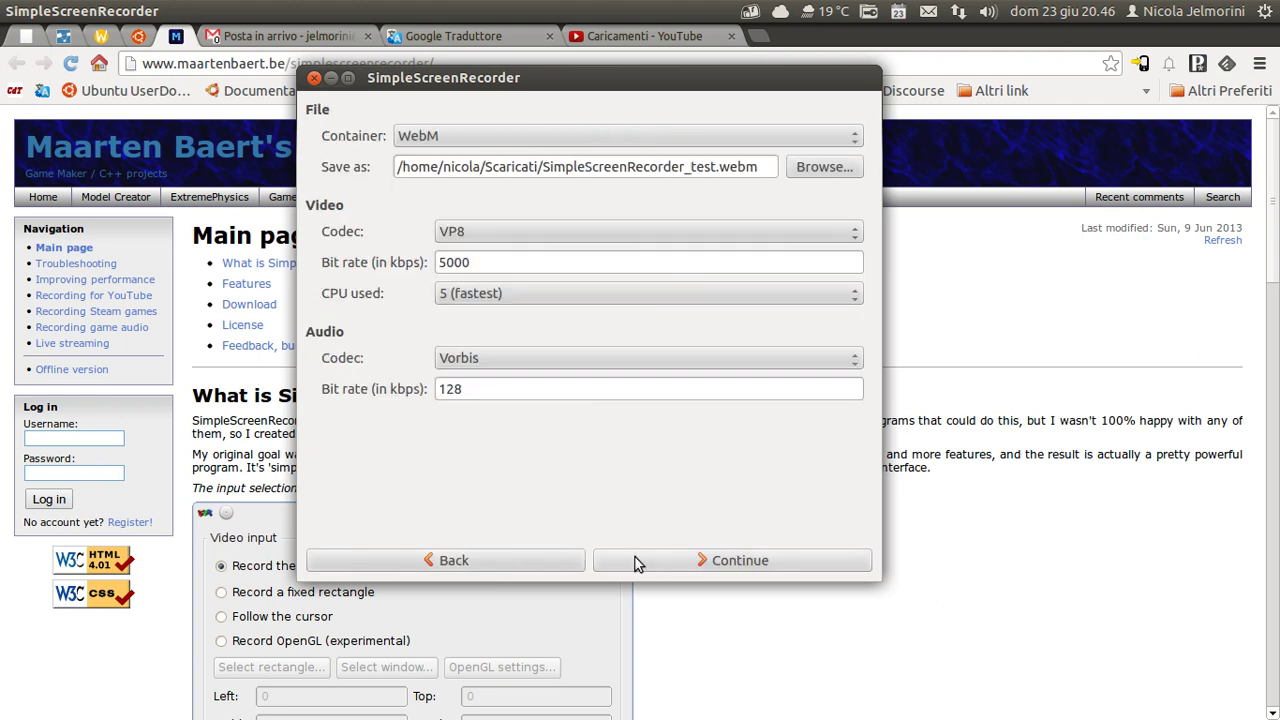
left_click(511, 564)
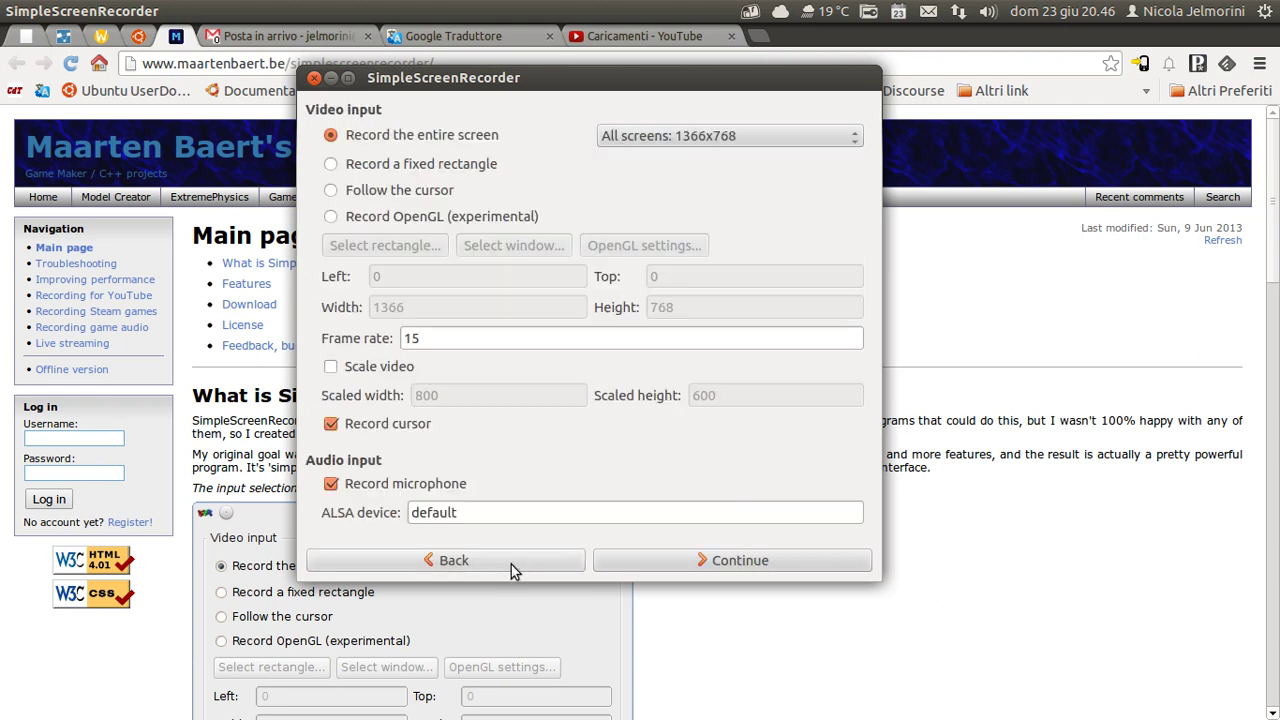
left_click(511, 564)
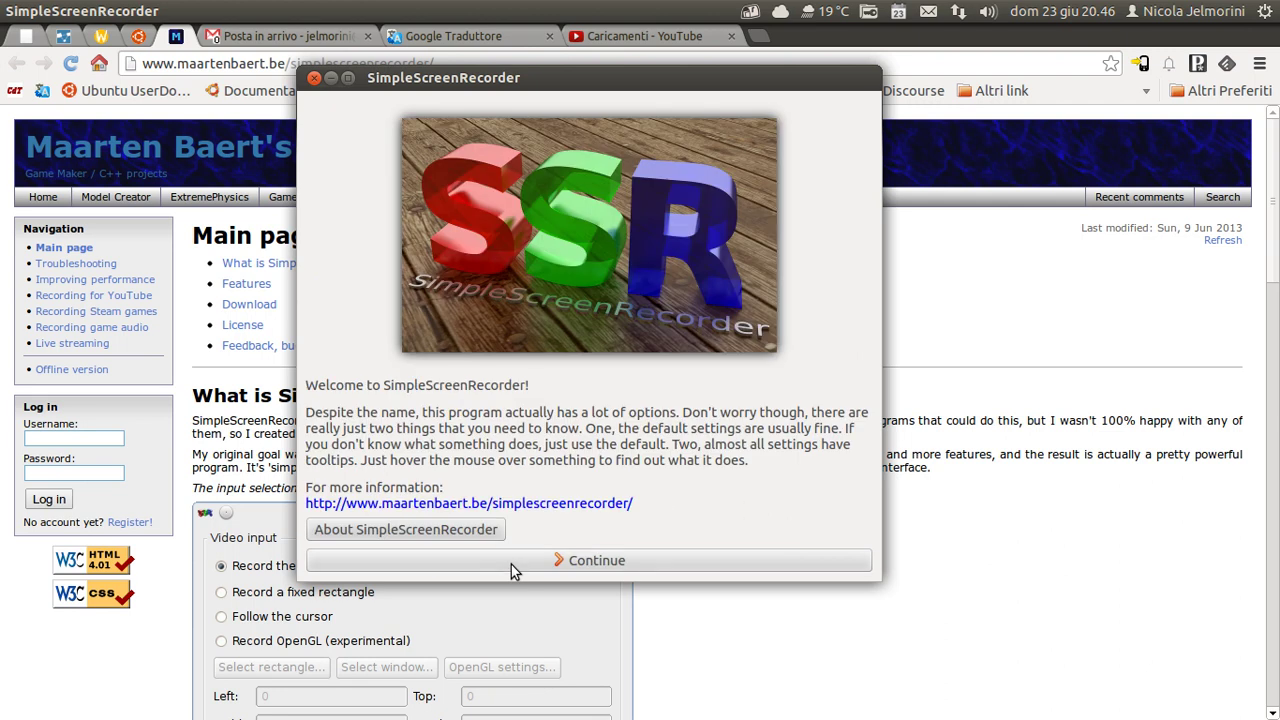
- Continue from the welcome page through the input and output settings to the recording page, keeping all settings
left_click(650, 560)
left_click(650, 560)
left_click(650, 560)
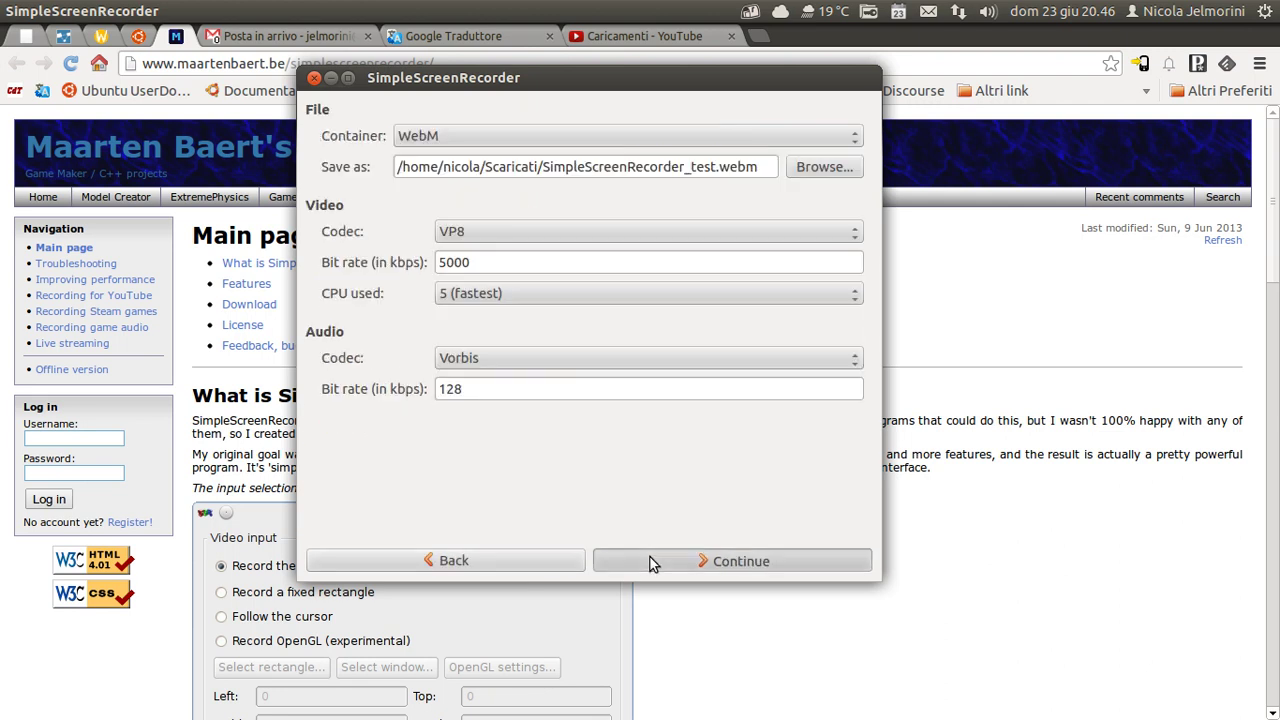
left_click(509, 557)
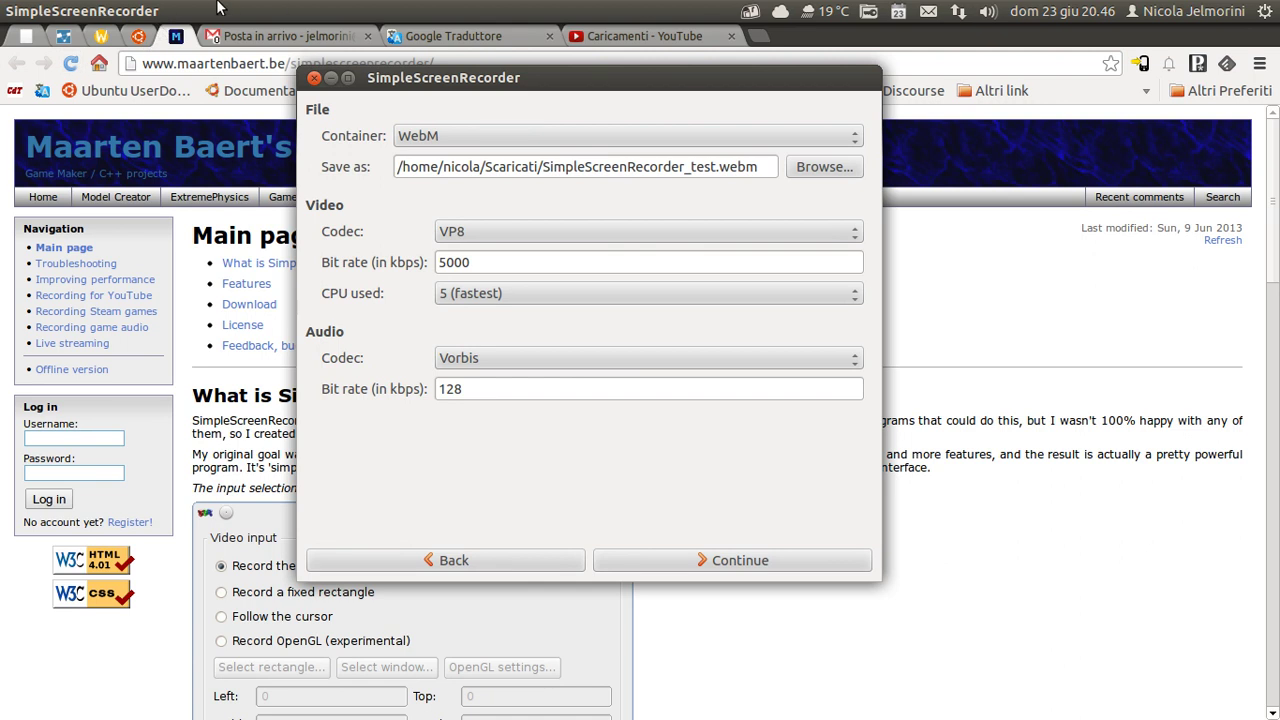
left_click(740, 561)
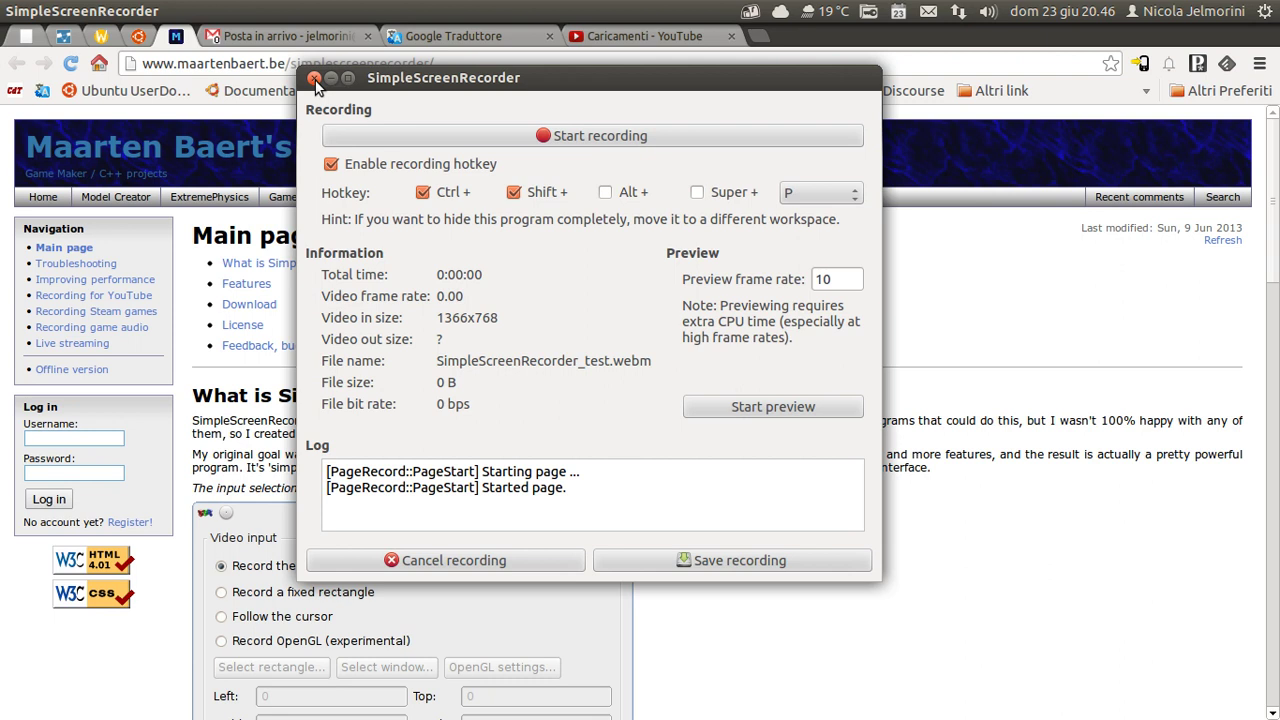
- Switch to the Terminal window running the avconv screen capture and reposition it over the recorder window
mouse_move(8, 680)
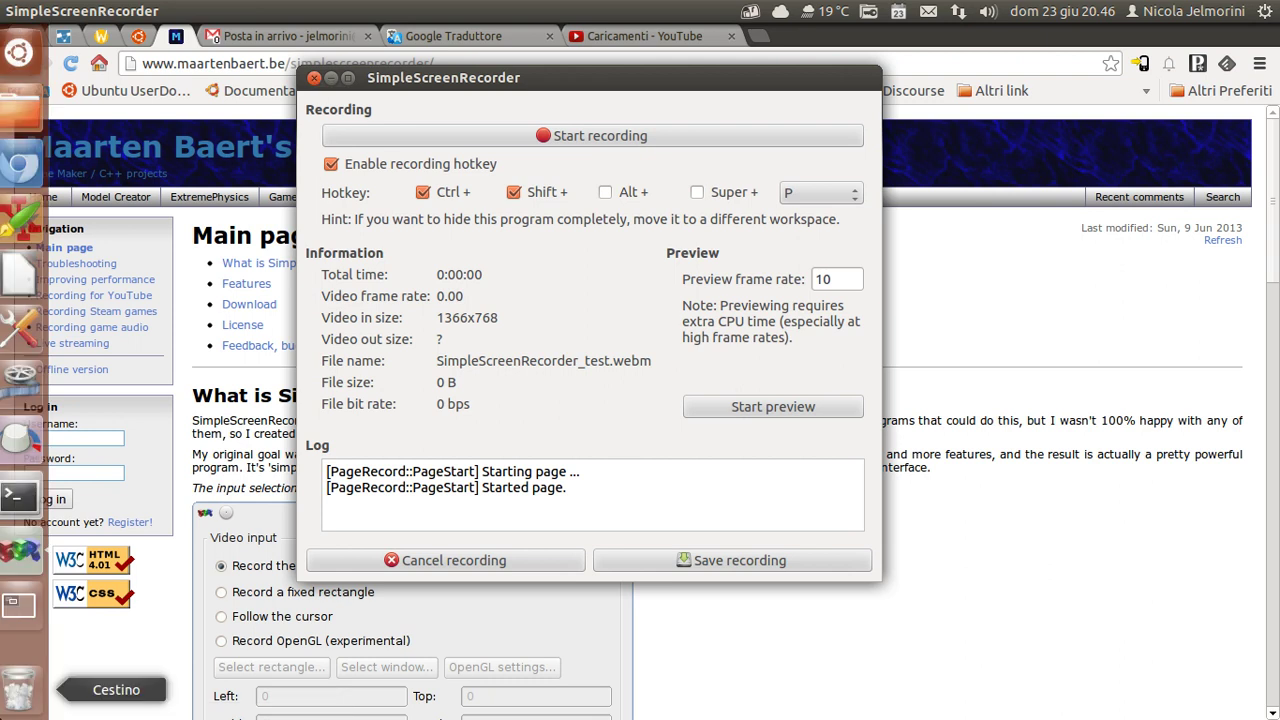
left_click(27, 494)
left_click_drag(420, 278, 511, 257)
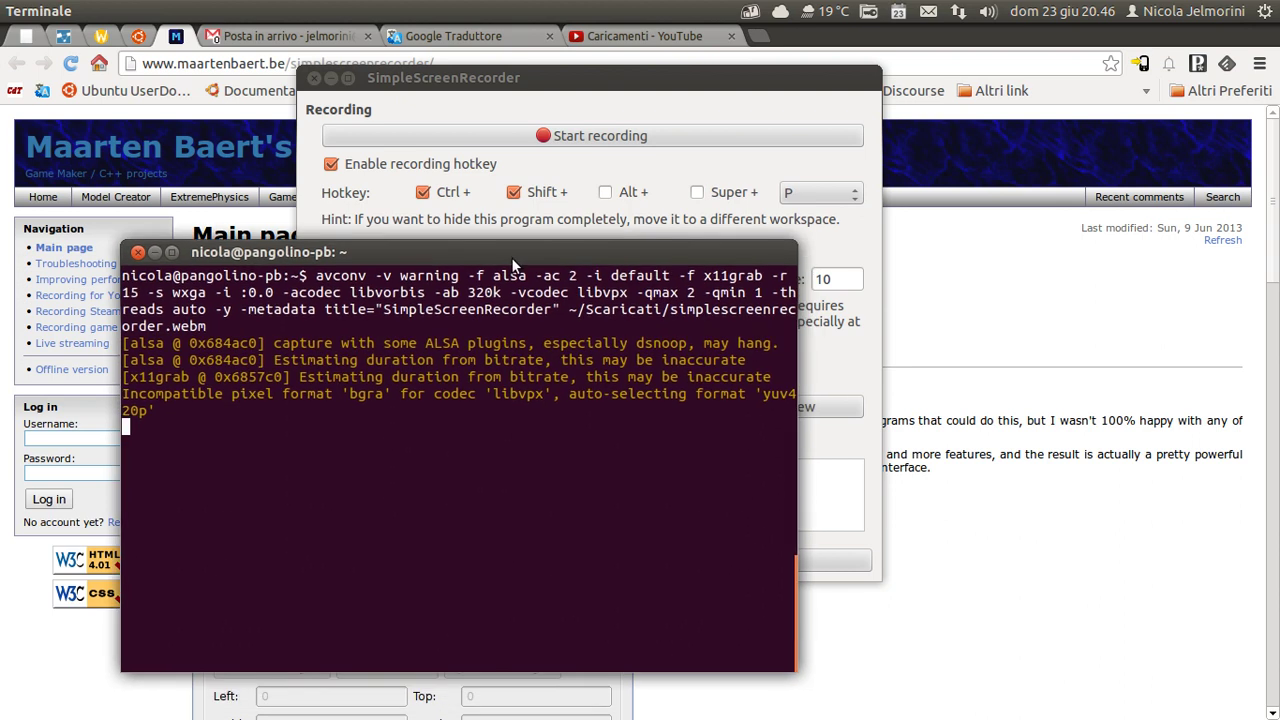